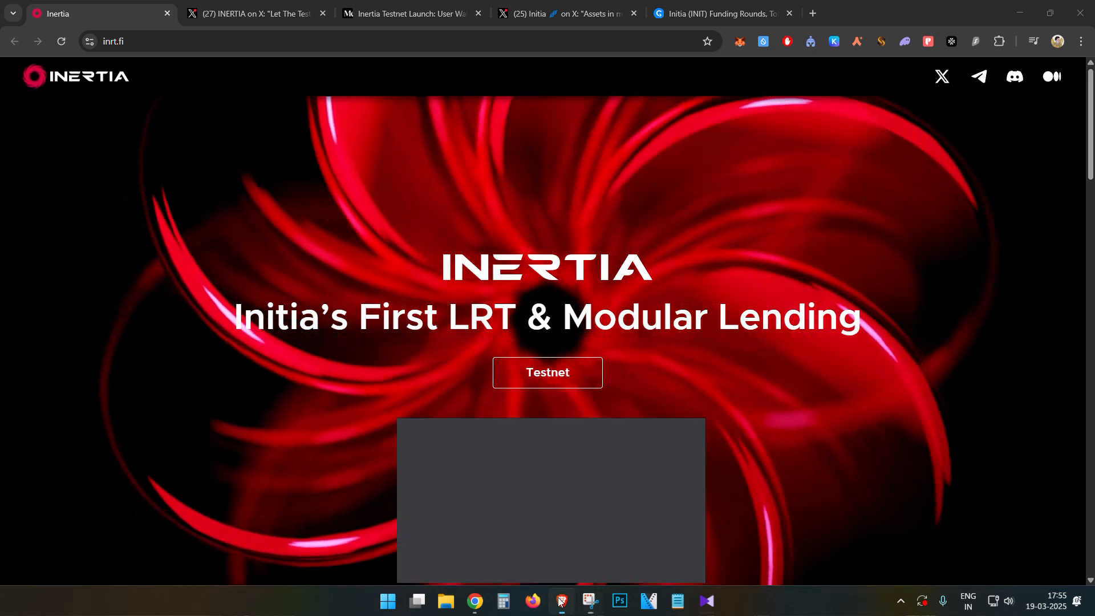
- Switch to the Brave window with the CryptoTelugu YouTube channel and return to the Inertia homepage in Chrome
{"action": "left_click", "coordinate": [561, 600]}
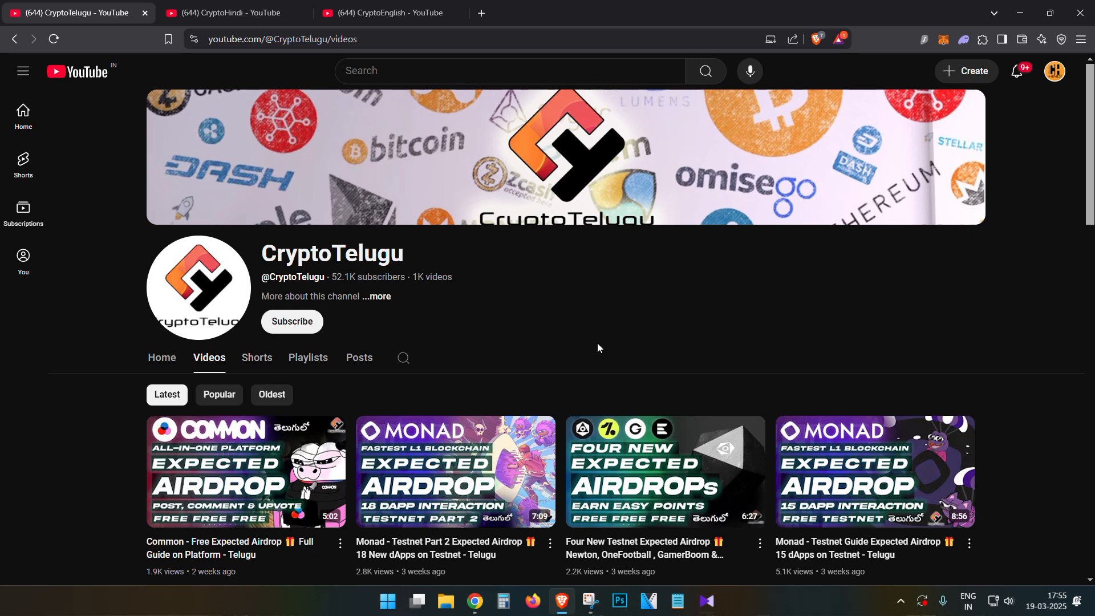
{"action": "key", "text": "alt+Tab"}
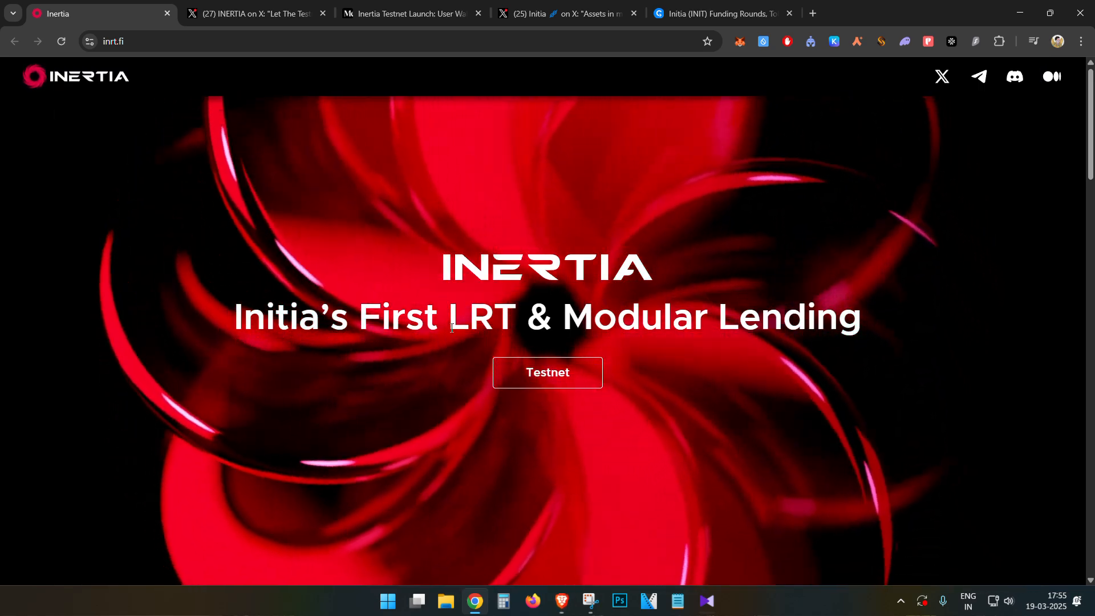
- Highlight "LRT" in the Inertia homepage tagline and the total raised and valuation figures on Initia's CryptoRank fundraising page
{"action": "double_click", "coordinate": [509, 322]}
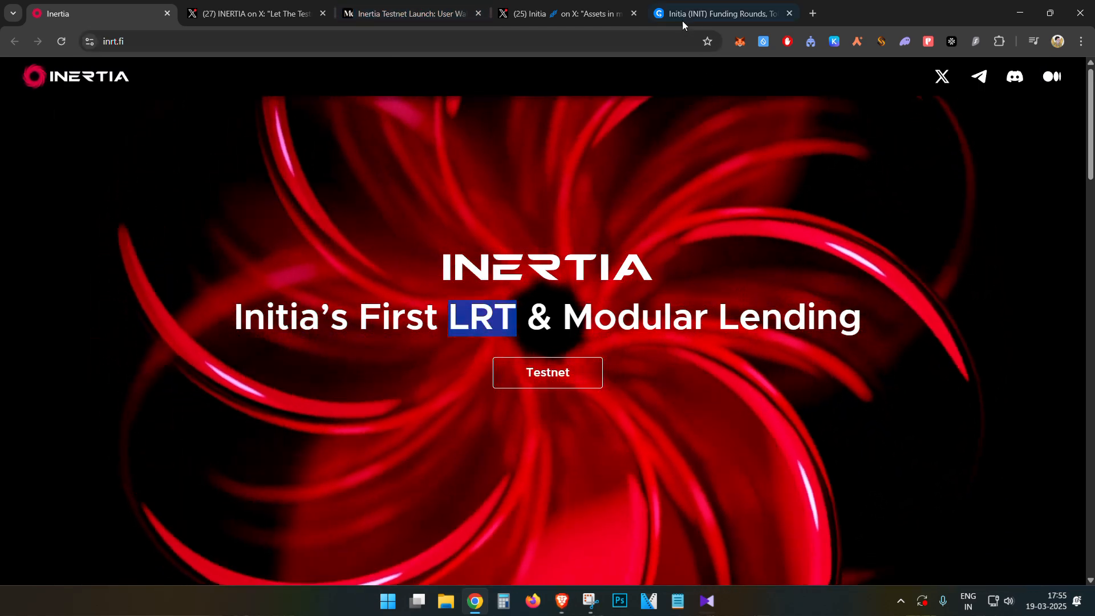
{"action": "left_click", "coordinate": [682, 17]}
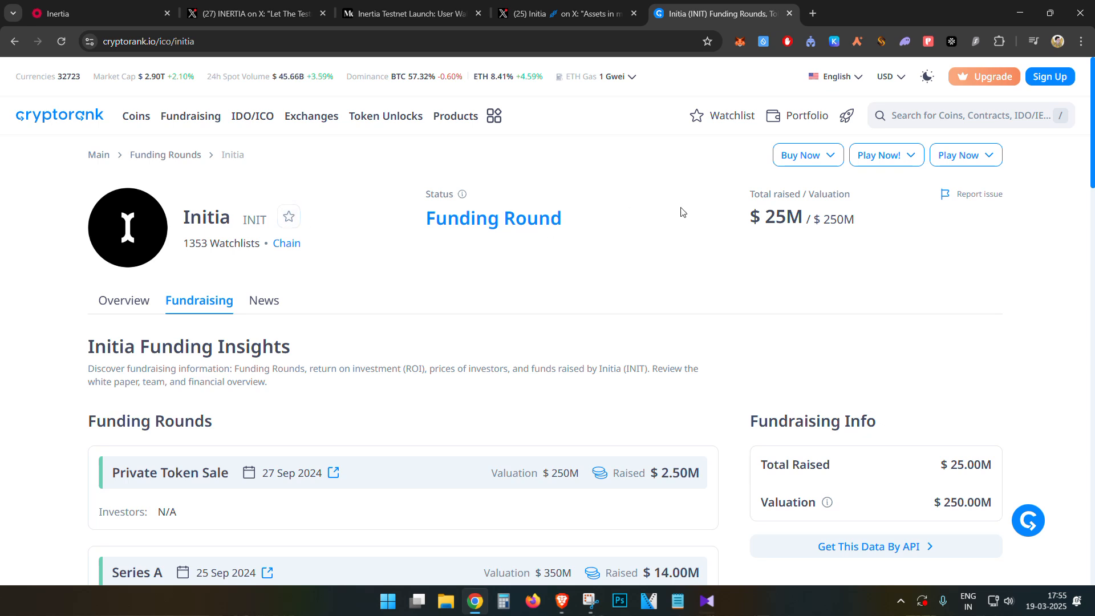
{"action": "left_click_drag", "start_coordinate": [746, 219], "coordinate": [836, 222]}
{"action": "left_click", "coordinate": [795, 272]}
- Read the Initia and Inertia testnet announcement posts on X, highlighting the incentivized testnet wording in Inertia's post
{"action": "left_click", "coordinate": [640, 15]}
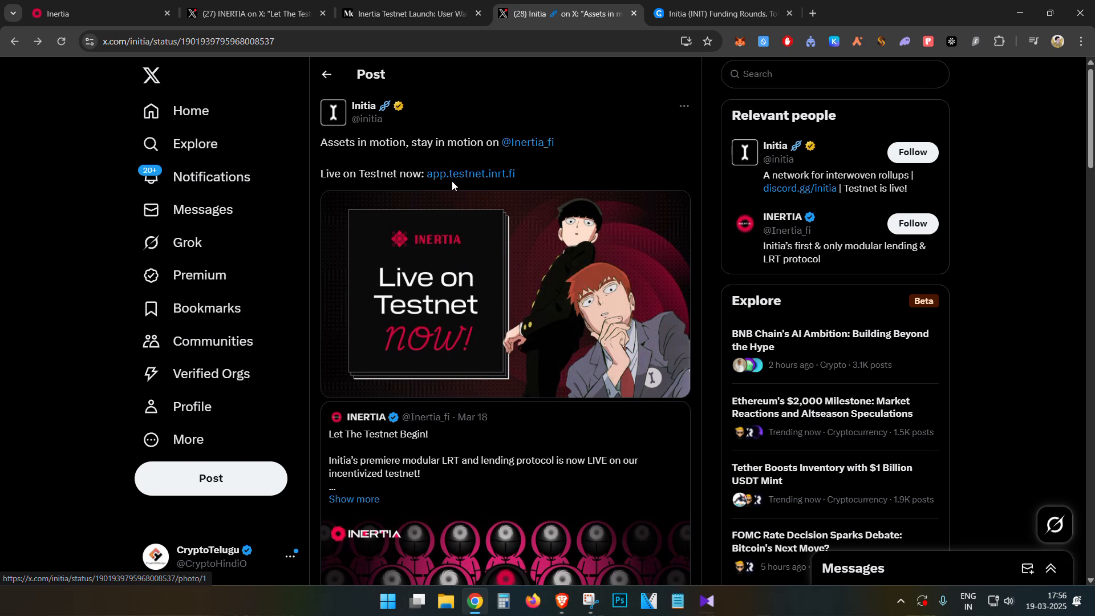
{"action": "scroll", "coordinate": [410, 171], "scroll_direction": "down", "scroll_amount": 5}
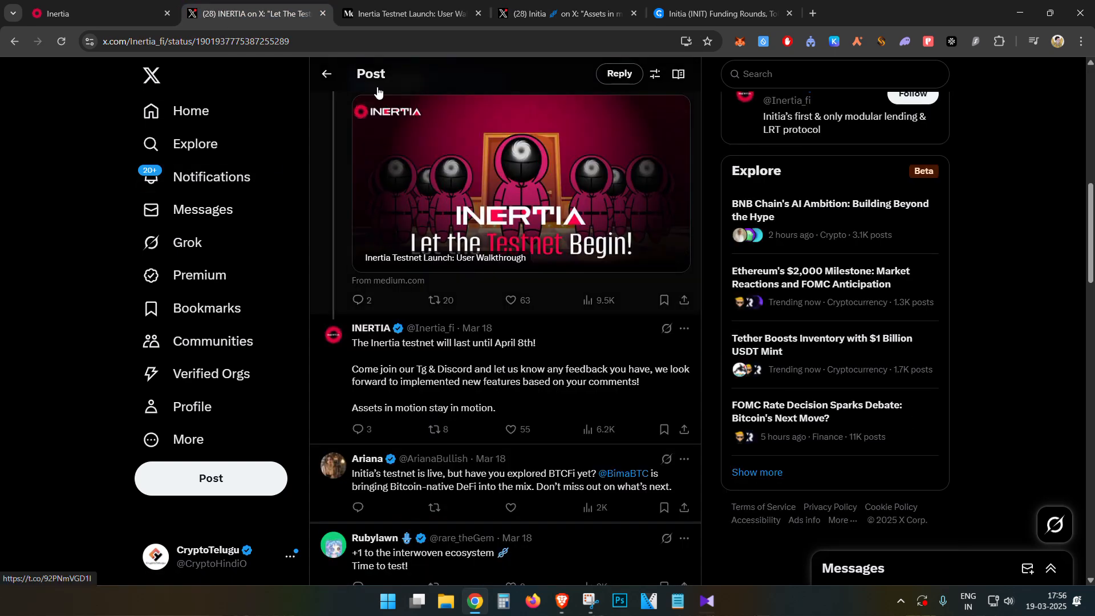
{"action": "left_click", "coordinate": [364, 16]}
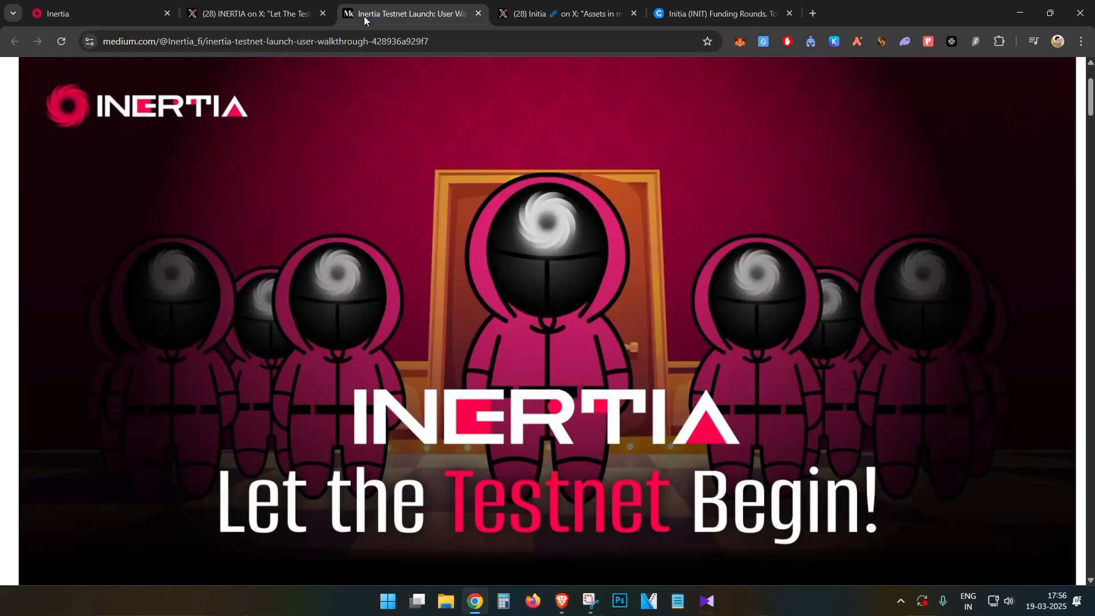
{"action": "left_click", "coordinate": [239, 17]}
{"action": "scroll", "coordinate": [409, 332], "scroll_direction": "up", "scroll_amount": 10}
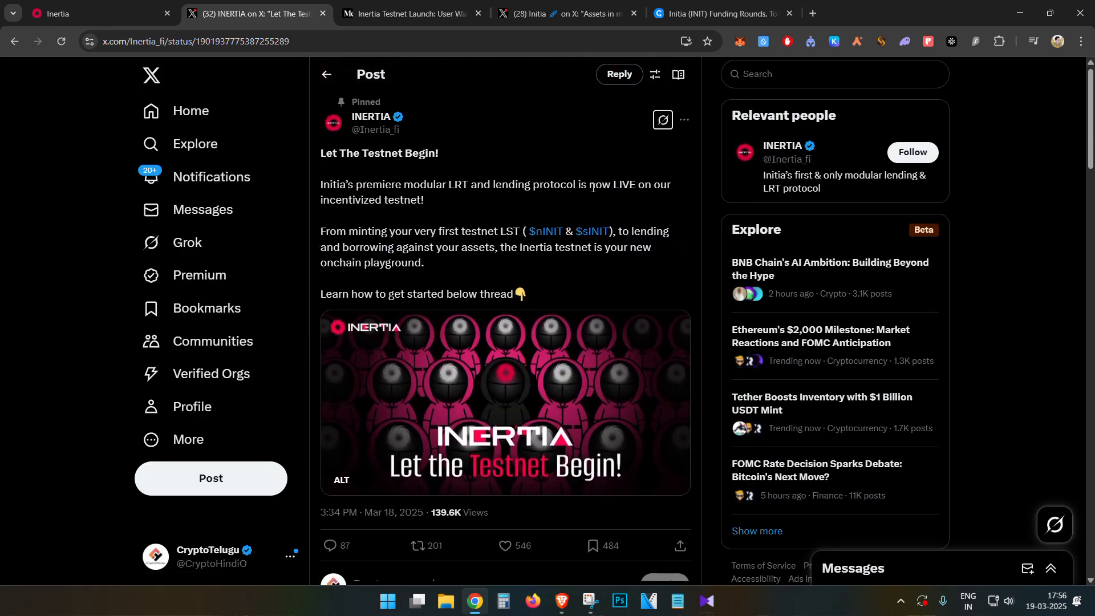
{"action": "left_click_drag", "start_coordinate": [421, 207], "coordinate": [329, 201]}
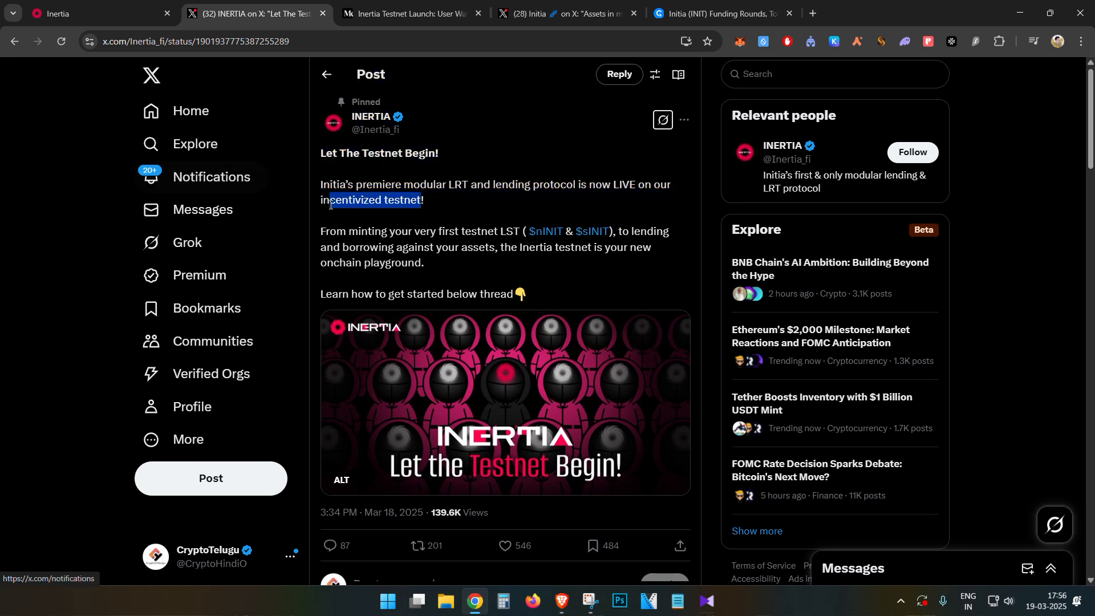
{"action": "left_click", "coordinate": [369, 226]}
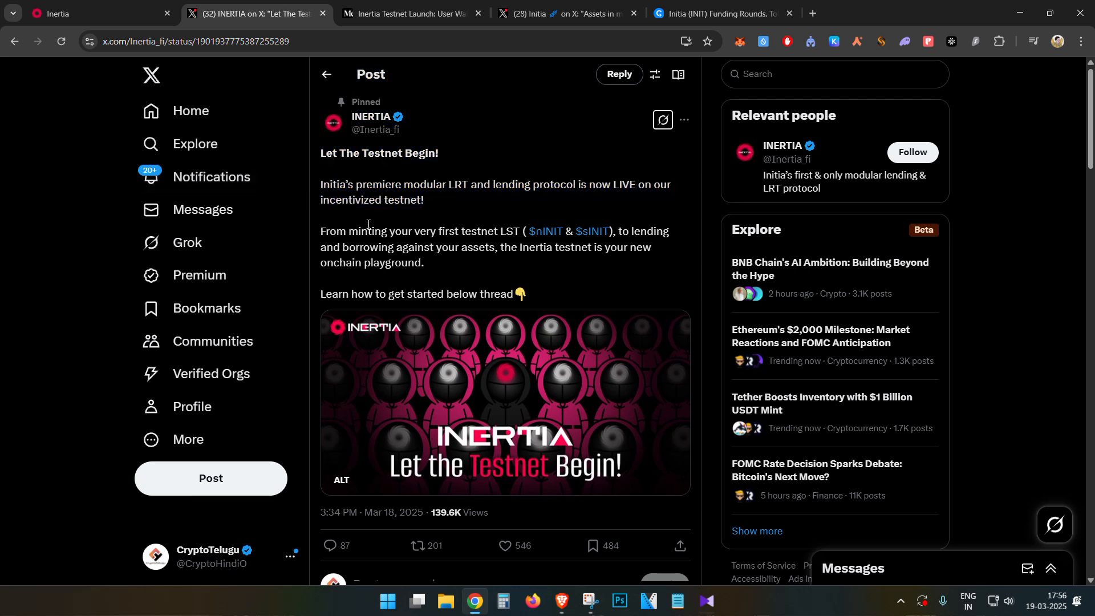
- Go through the Inertia testnet walkthrough article on Medium as far as the User Incentive Guidelines section
{"action": "key", "text": "ctrl+Tab"}
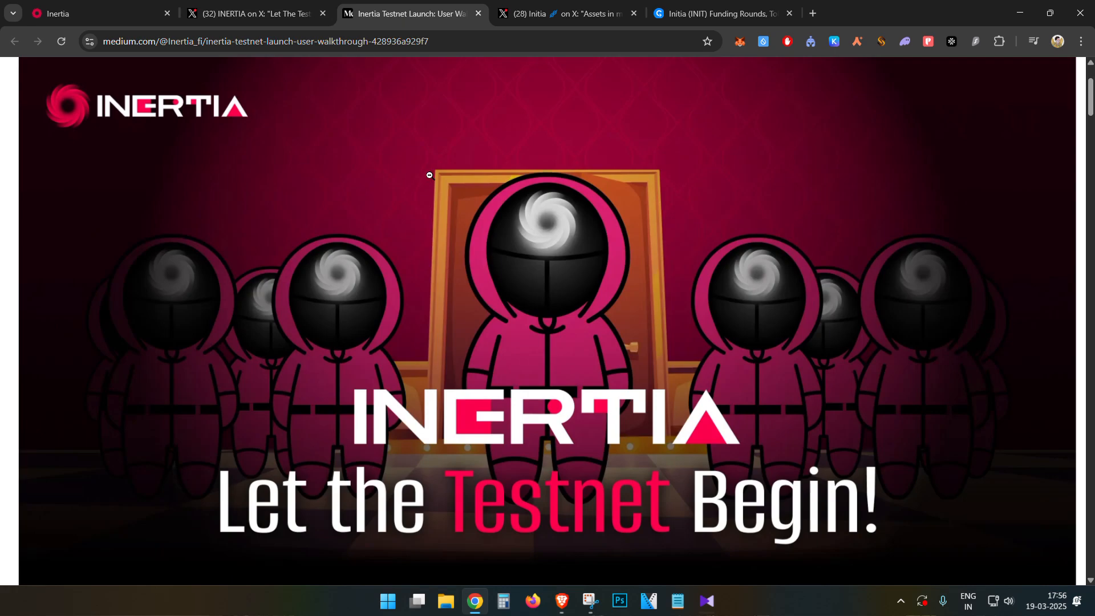
{"action": "scroll", "coordinate": [412, 372], "scroll_direction": "down", "scroll_amount": 6}
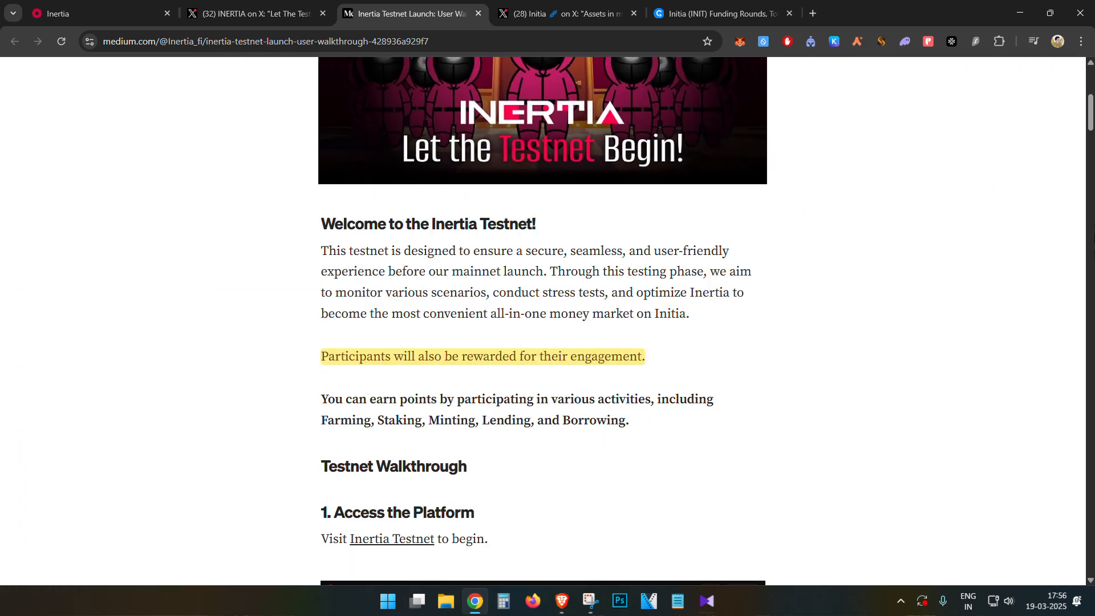
{"action": "scroll", "coordinate": [543, 319], "scroll_direction": "down", "scroll_amount": 20}
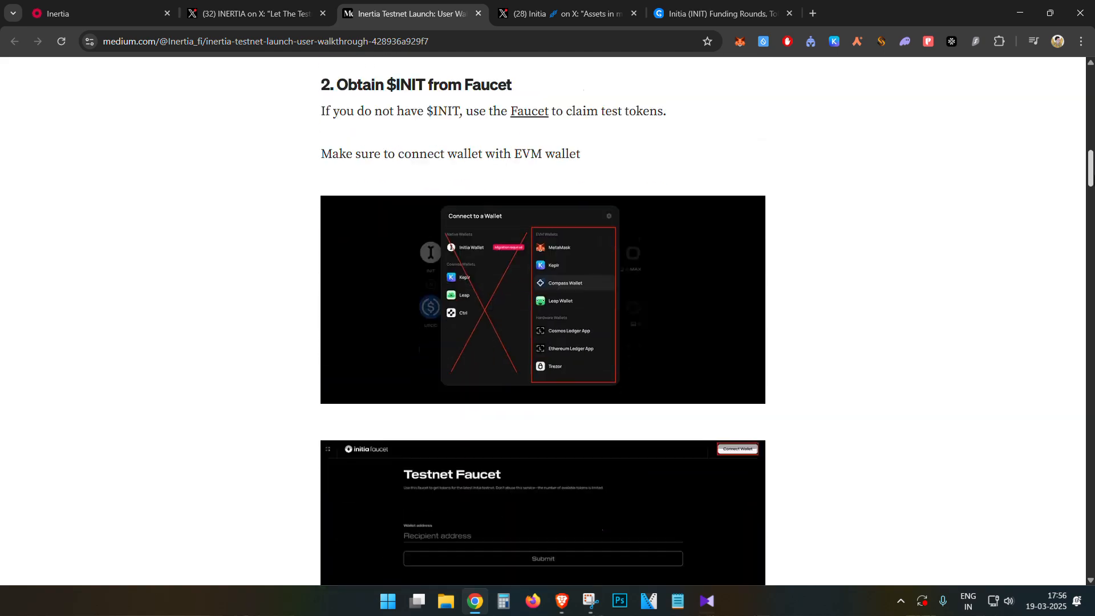
{"action": "scroll", "coordinate": [543, 320], "scroll_direction": "down", "scroll_amount": 15}
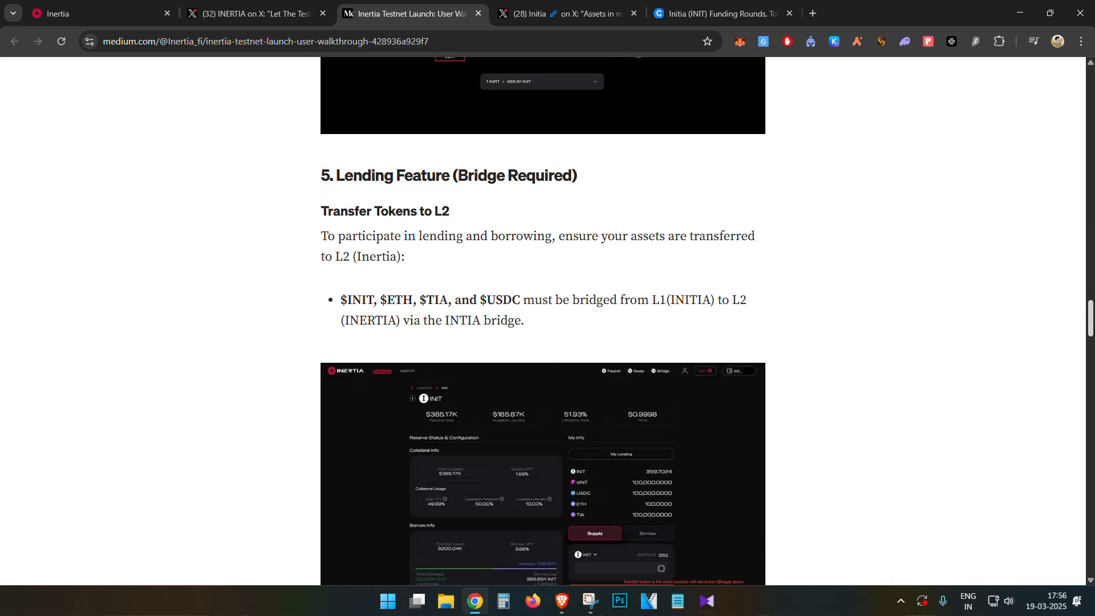
{"action": "left_click_drag", "start_coordinate": [1093, 330], "coordinate": [1092, 404]}
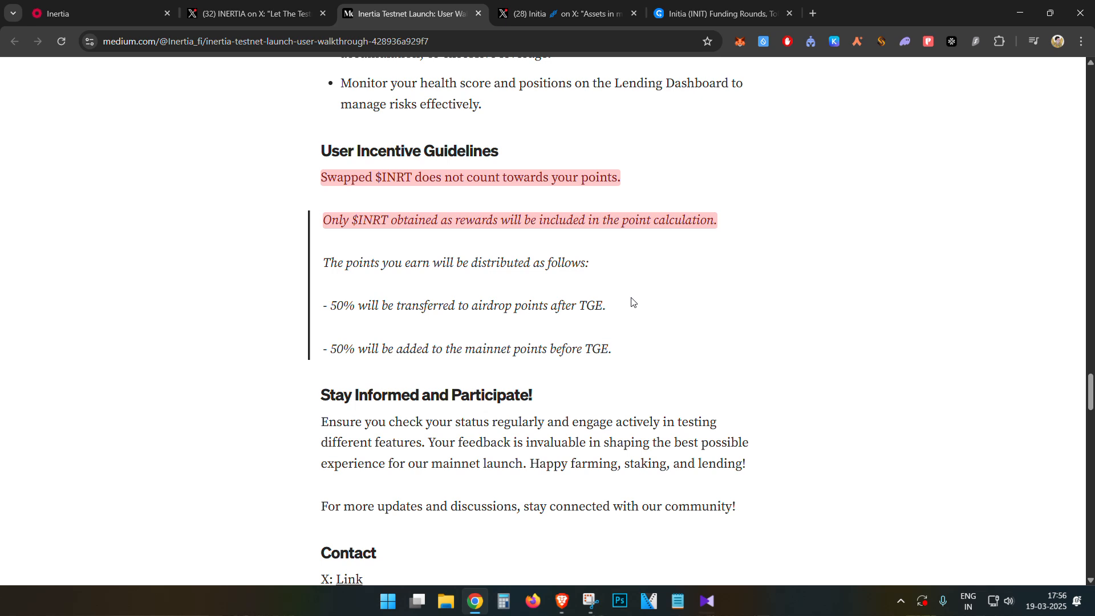
- Examine the User Incentive Guidelines, highlighting how points are distributed before and after TGE, and return to the article's beginning
{"action": "left_click_drag", "start_coordinate": [617, 351], "coordinate": [457, 346]}
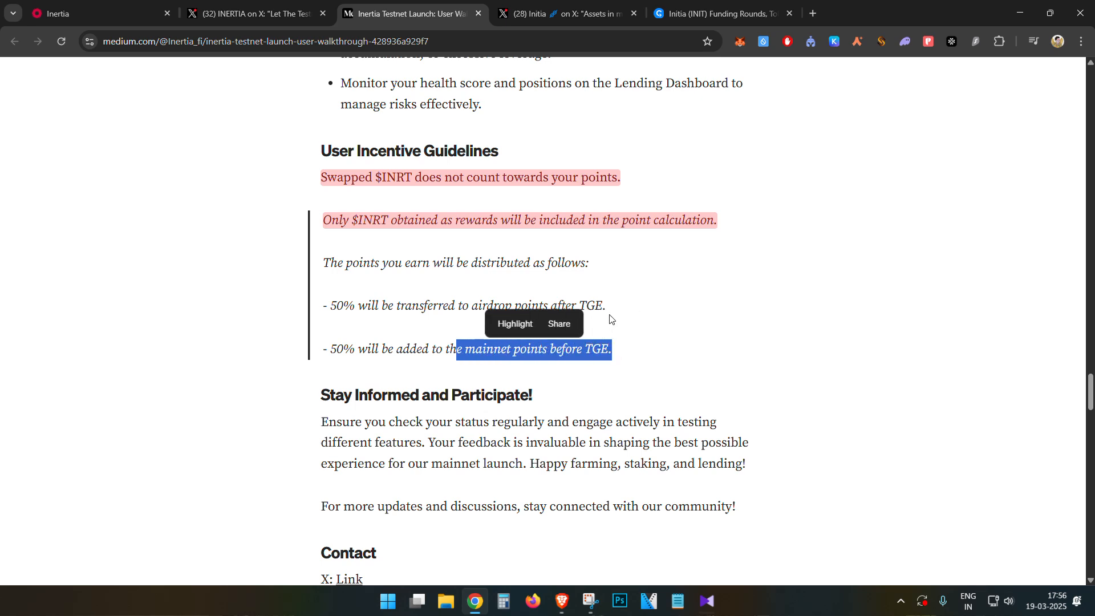
{"action": "left_click_drag", "start_coordinate": [609, 312], "coordinate": [330, 288]}
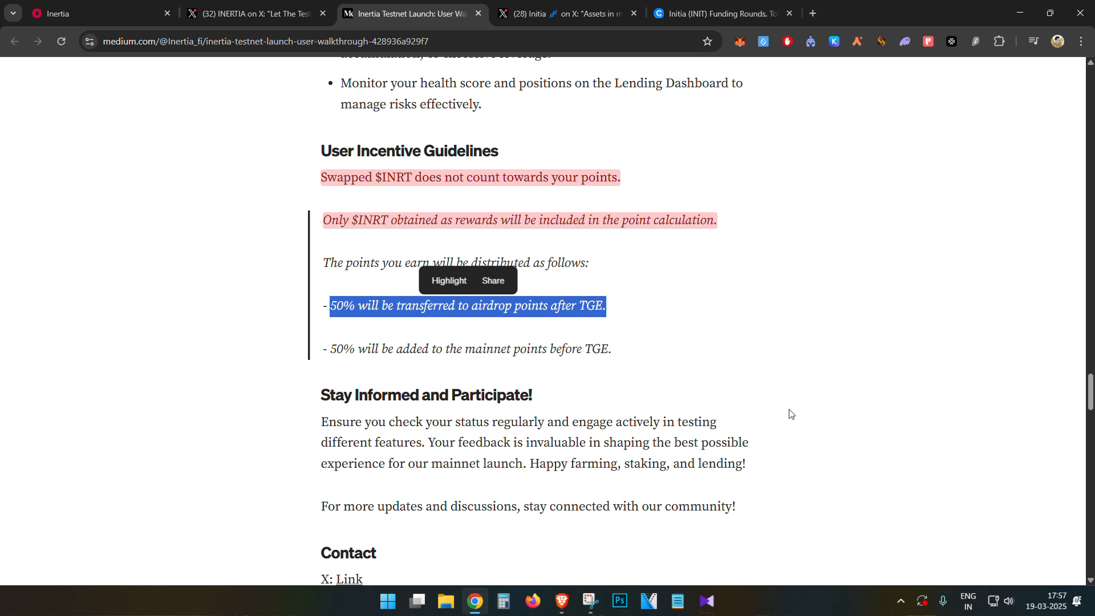
{"action": "double_click", "coordinate": [393, 172]}
{"action": "left_click", "coordinate": [748, 341]}
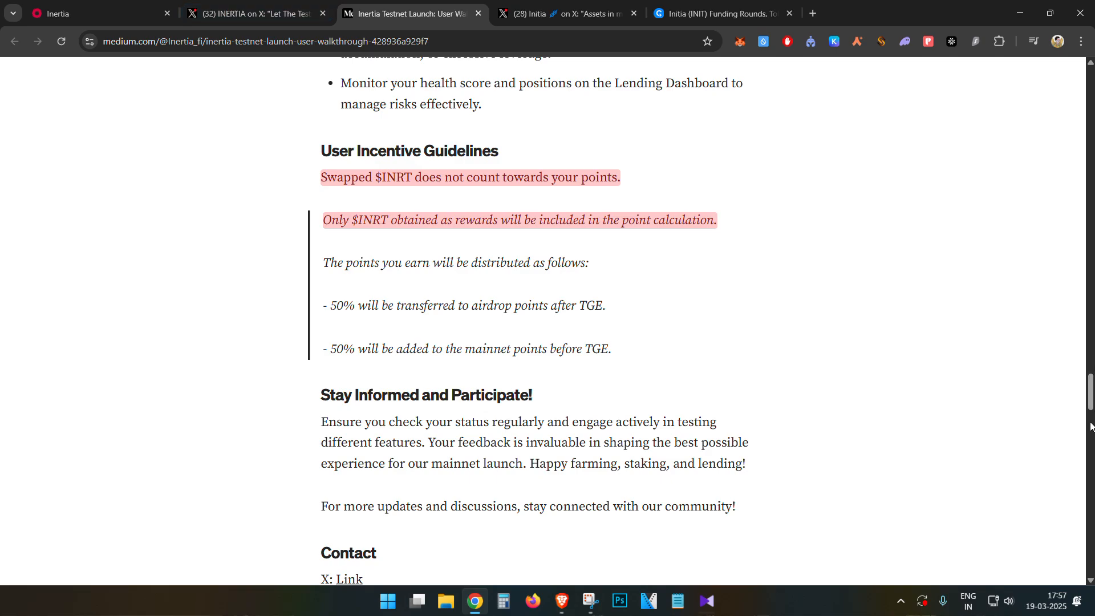
{"action": "left_click_drag", "start_coordinate": [1090, 396], "coordinate": [1090, 83]}
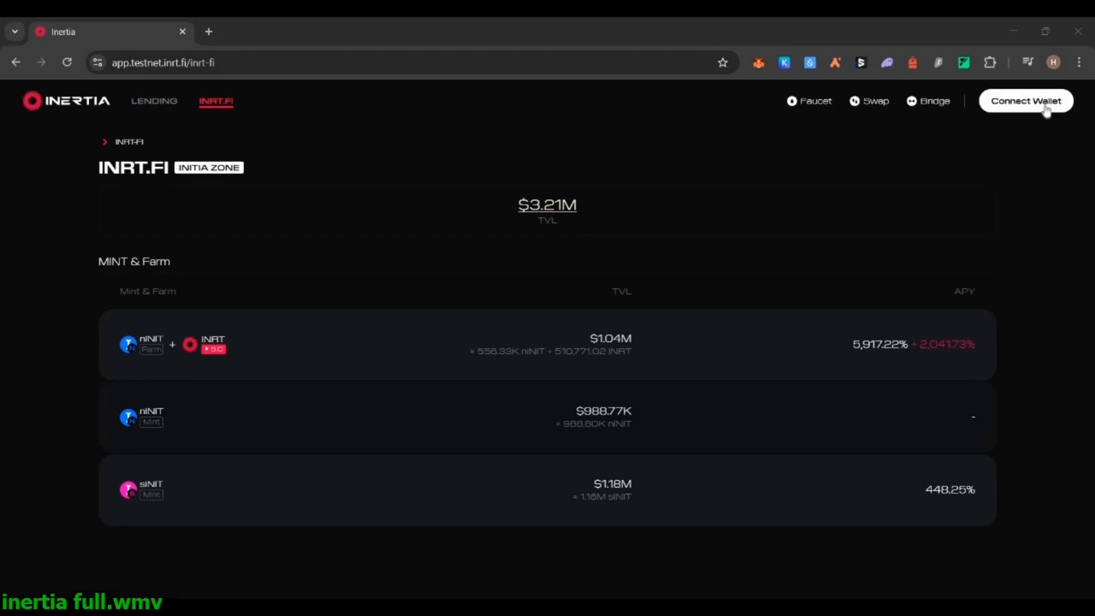
- Connect the MetaMask wallet to the Inertia testnet app and approve the connection request
{"action": "left_click", "coordinate": [1045, 107]}
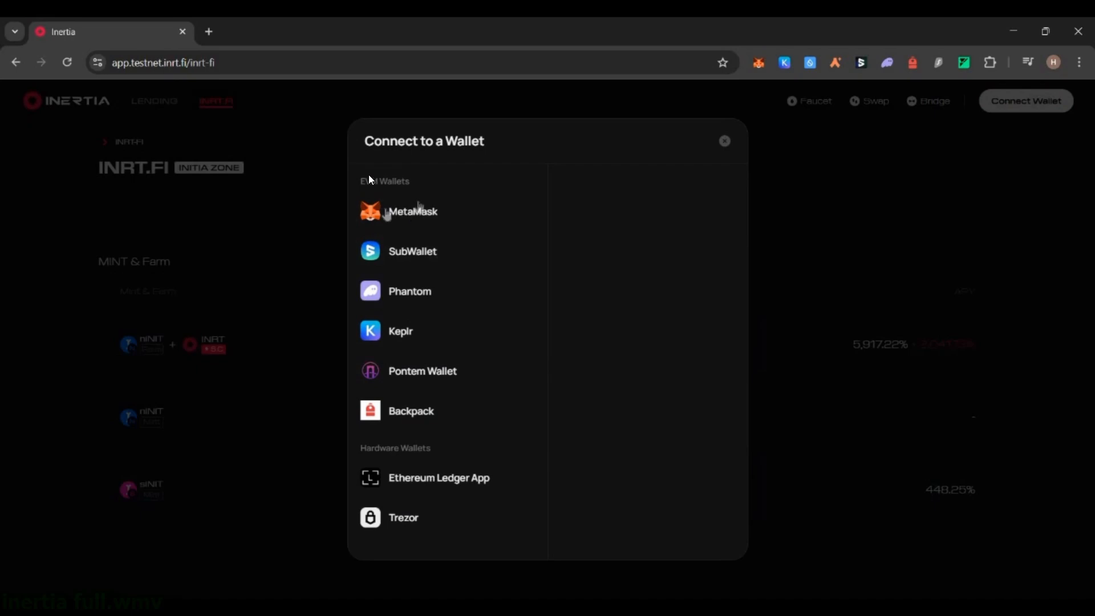
{"action": "left_click", "coordinate": [422, 217]}
{"action": "left_click", "coordinate": [1014, 434]}
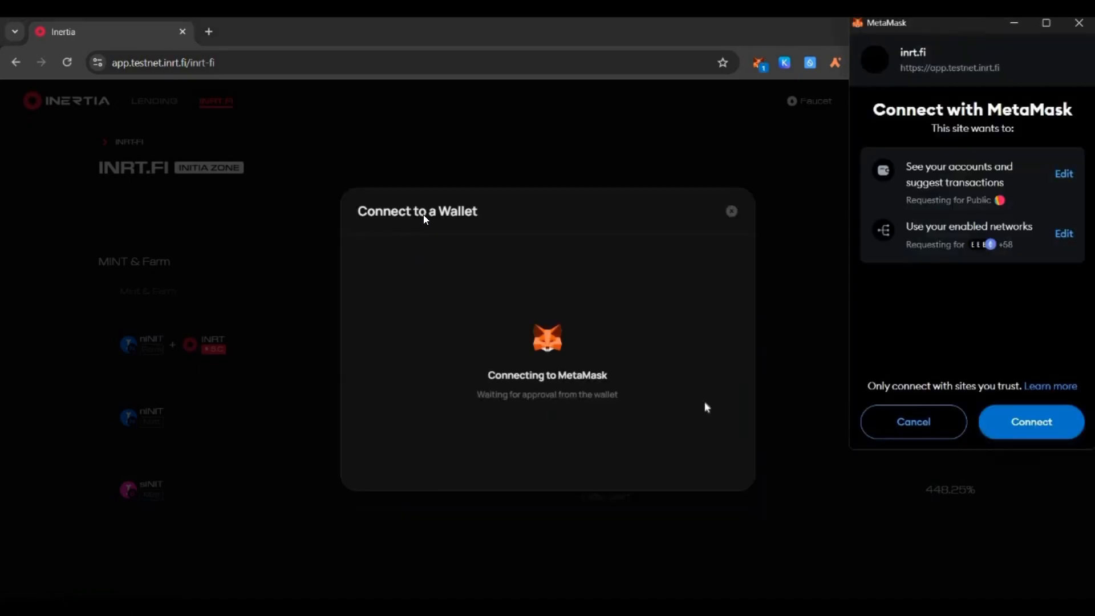
{"action": "left_click", "coordinate": [1020, 423]}
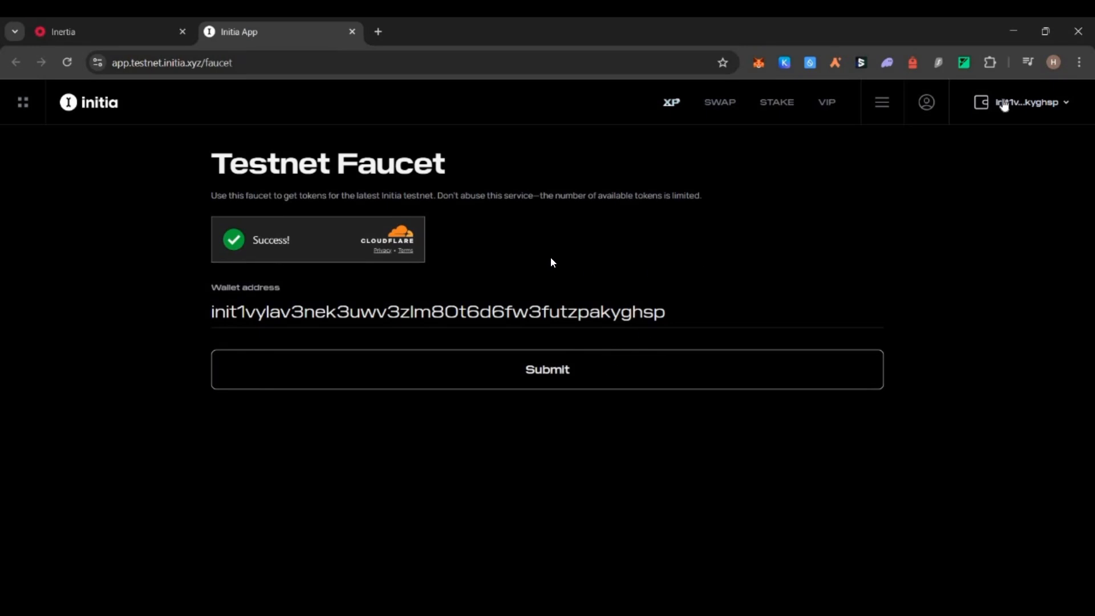
- Check the connected wallet's INIT assets on the Initia testnet faucet page and return to the Inertia app
{"action": "left_click", "coordinate": [1004, 106]}
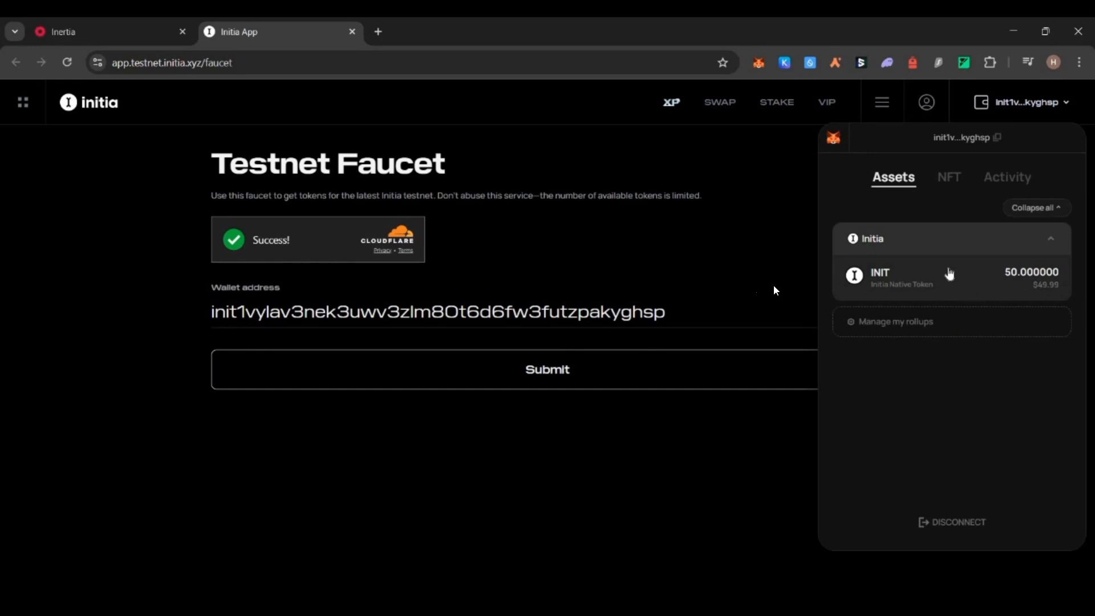
{"action": "left_click", "coordinate": [442, 425]}
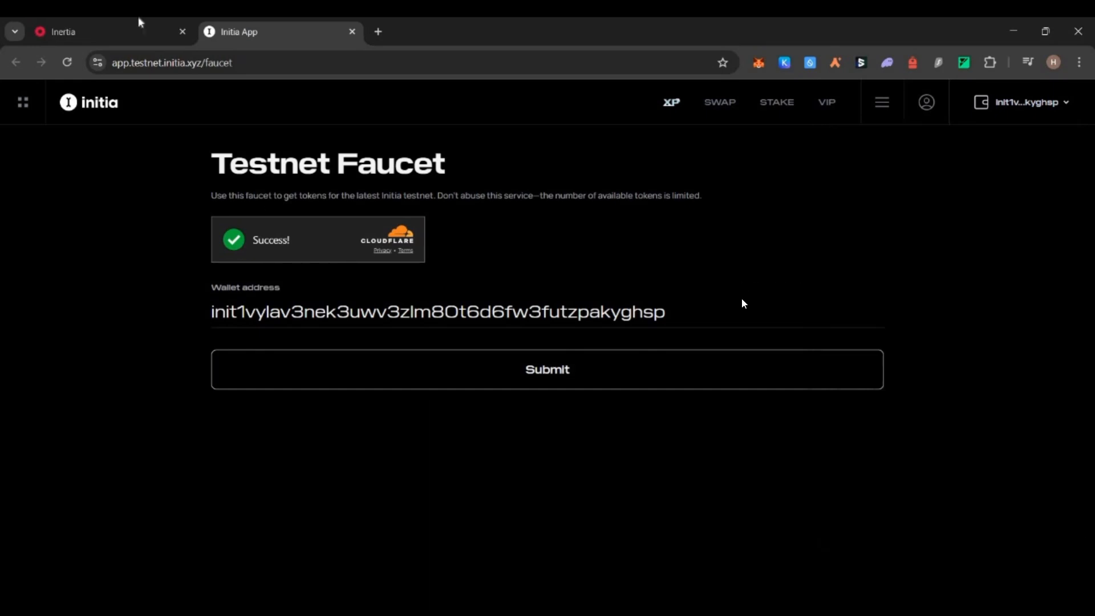
{"action": "left_click", "coordinate": [139, 23]}
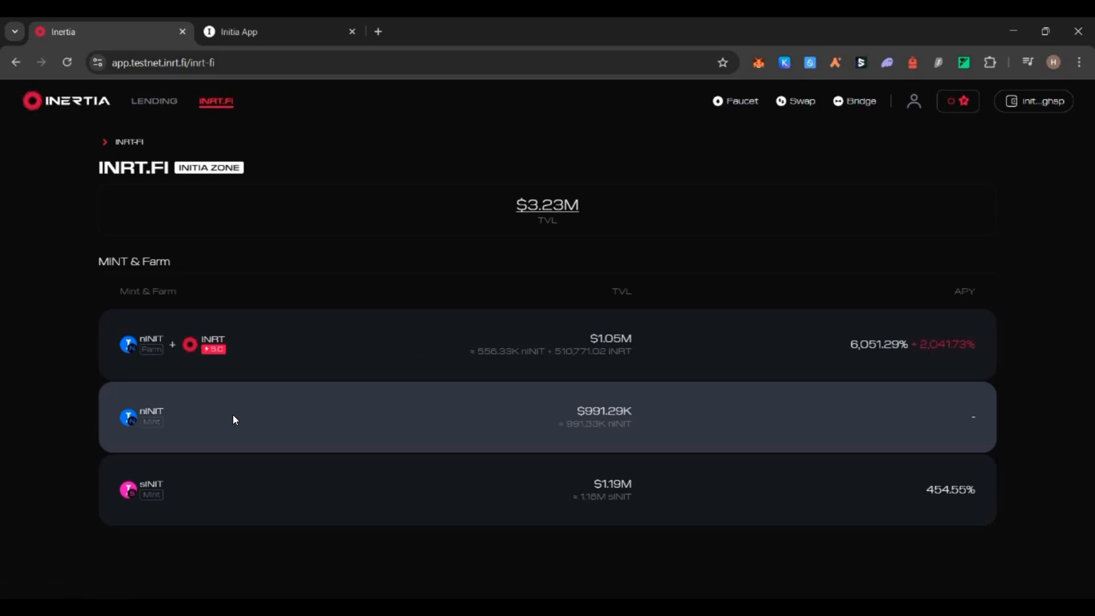
- Stake 10 INIT to mint nINIT in Inertia and approve the transaction in MetaMask
{"action": "left_click", "coordinate": [232, 419]}
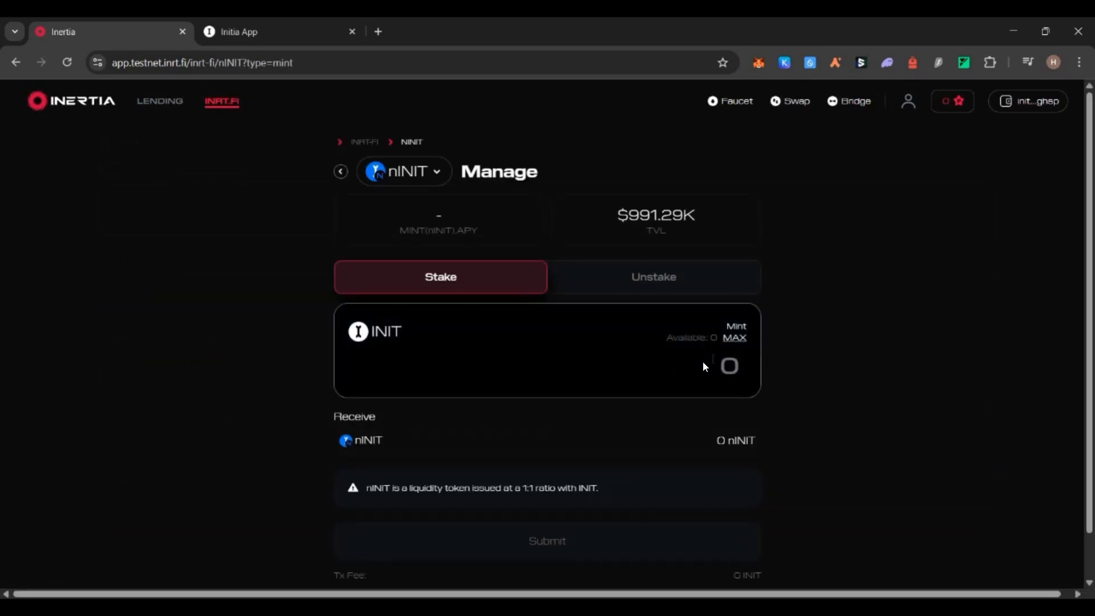
{"action": "type", "text": "11"}
{"action": "scroll", "coordinate": [485, 406], "scroll_direction": "down", "scroll_amount": 1}
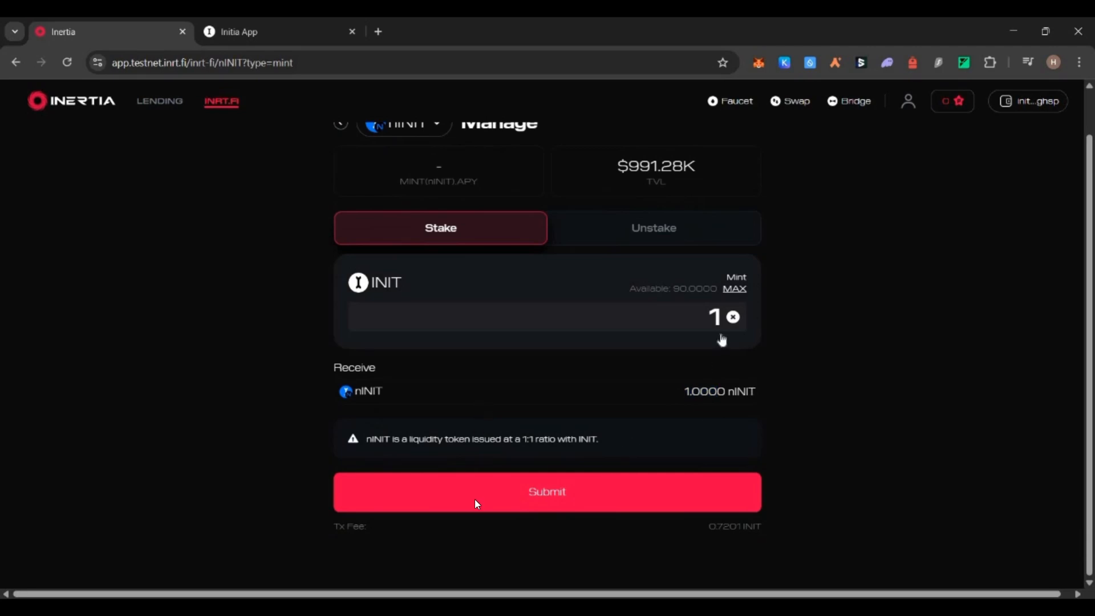
{"action": "type", "text": "0"}
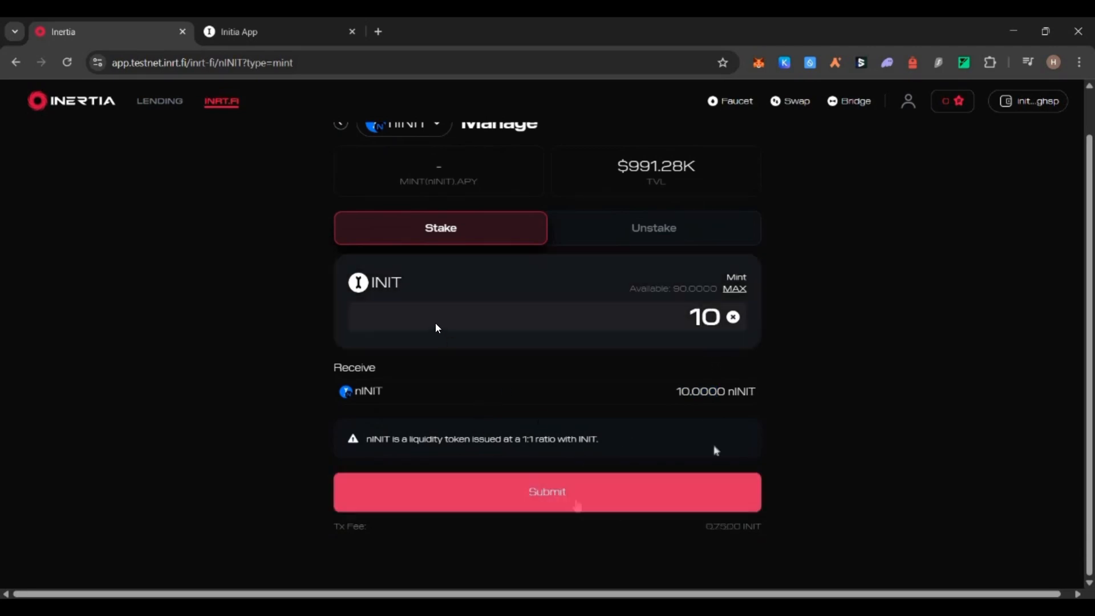
{"action": "left_click", "coordinate": [577, 506]}
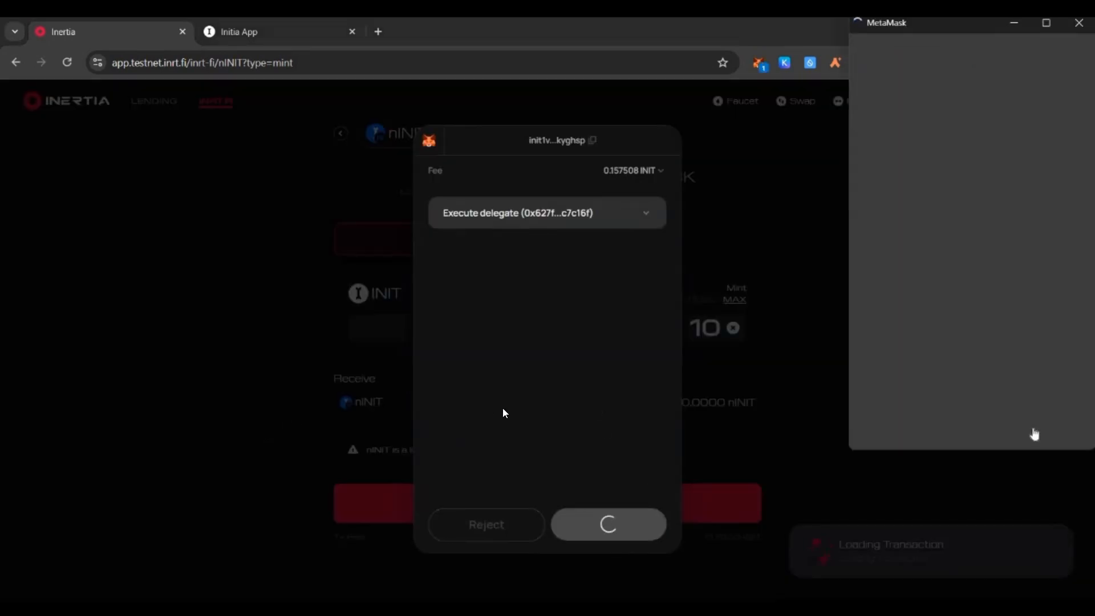
{"action": "left_click", "coordinate": [1032, 423]}
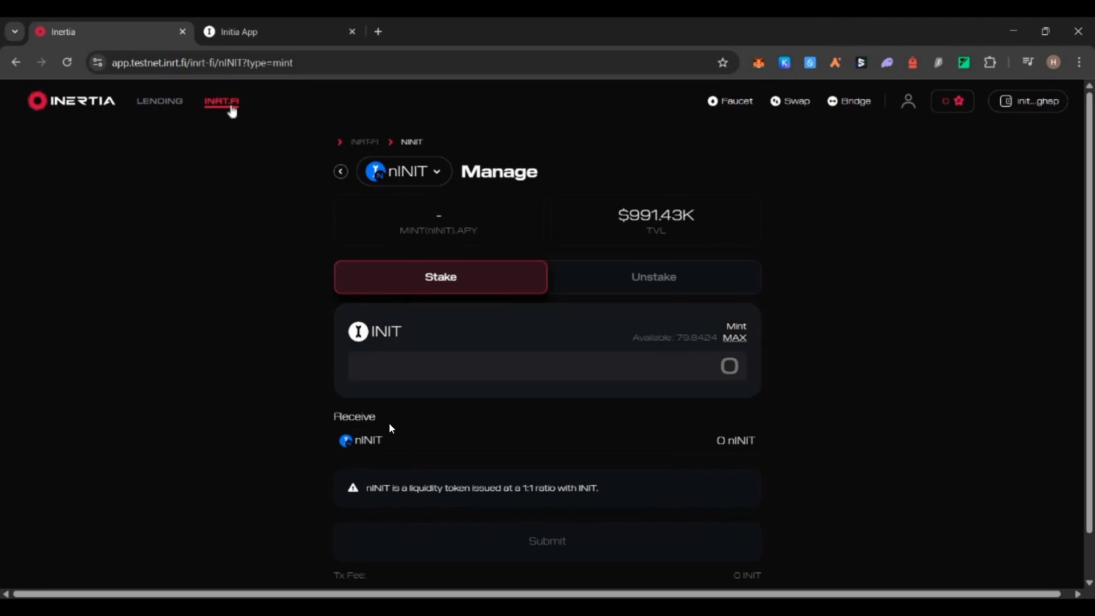
- Stake 10 INIT to mint sINIT from the INRT.FI listing and confirm the signature request in MetaMask
{"action": "left_click", "coordinate": [231, 107]}
{"action": "scroll", "coordinate": [224, 446], "scroll_direction": "down", "scroll_amount": 3}
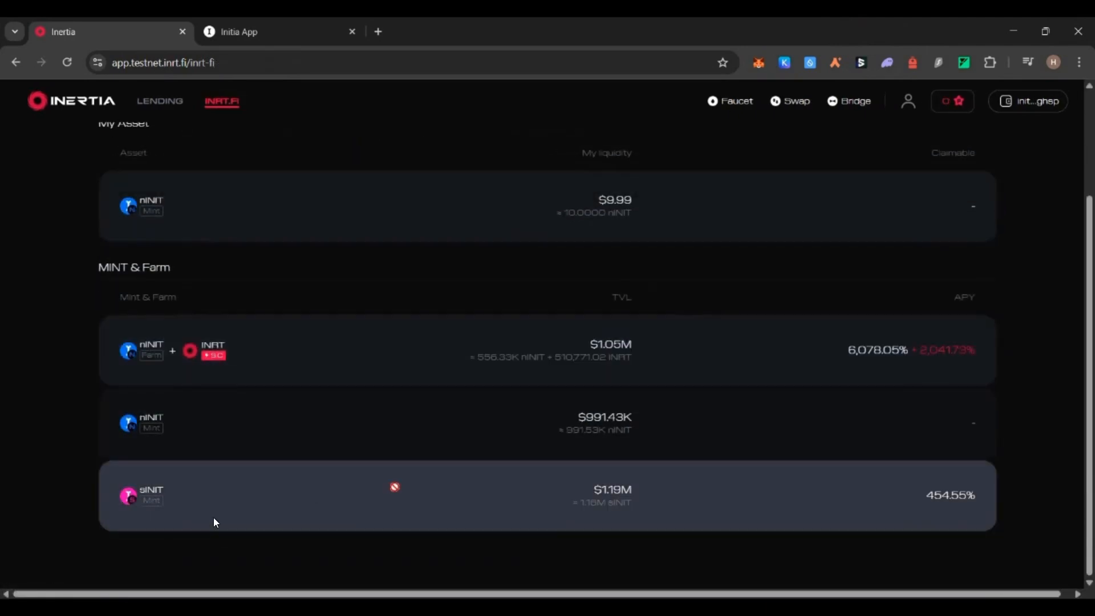
{"action": "left_click", "coordinate": [216, 522]}
{"action": "type", "text": "10"}
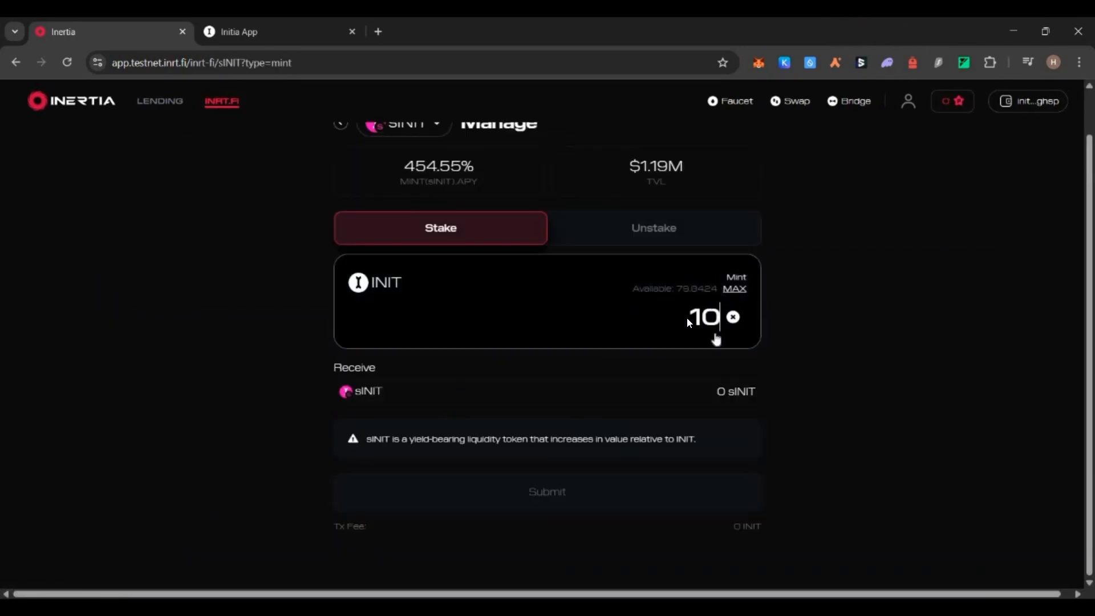
{"action": "left_click", "coordinate": [550, 492]}
{"action": "left_click", "coordinate": [596, 529]}
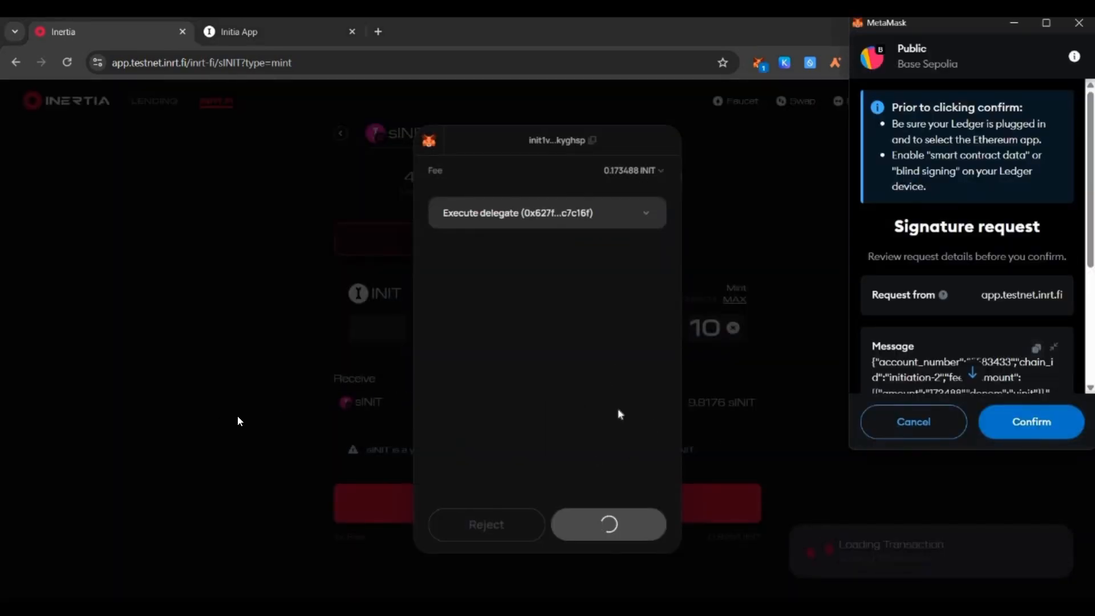
{"action": "left_click", "coordinate": [1031, 422]}
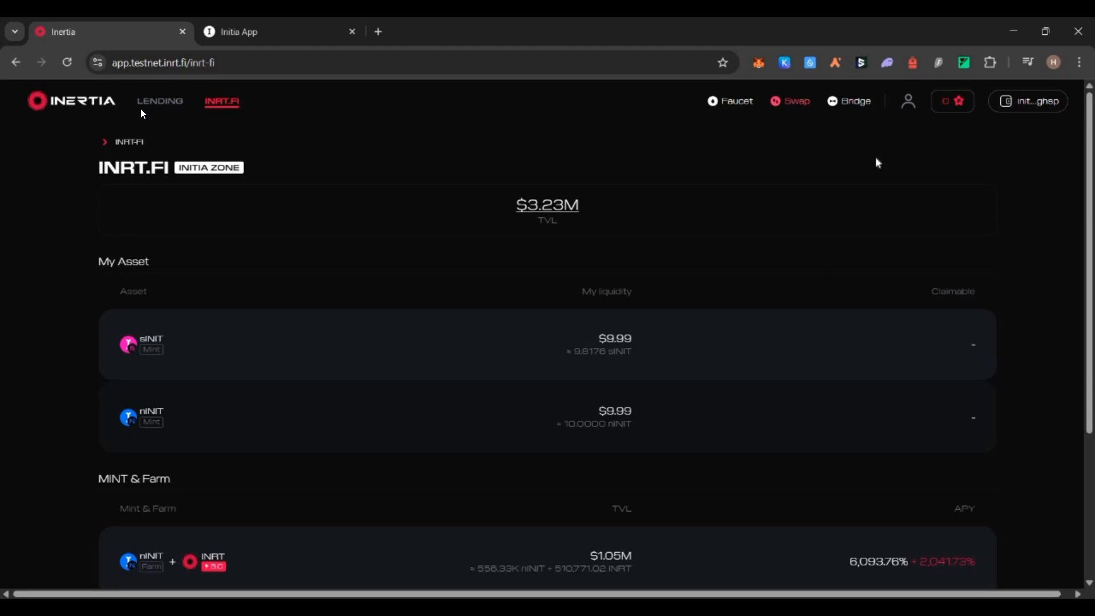
- Swap 20 INIT for INRT on the Initia testnet swap page and approve the transaction in MetaMask
{"action": "left_click", "coordinate": [799, 107]}
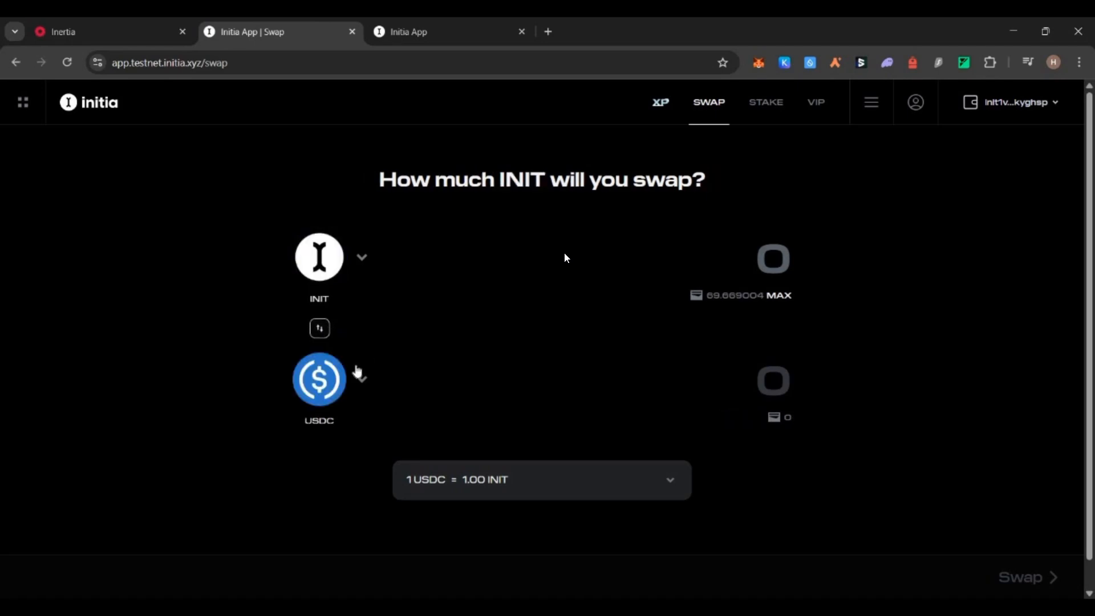
{"action": "left_click", "coordinate": [359, 375]}
{"action": "left_click", "coordinate": [410, 236]}
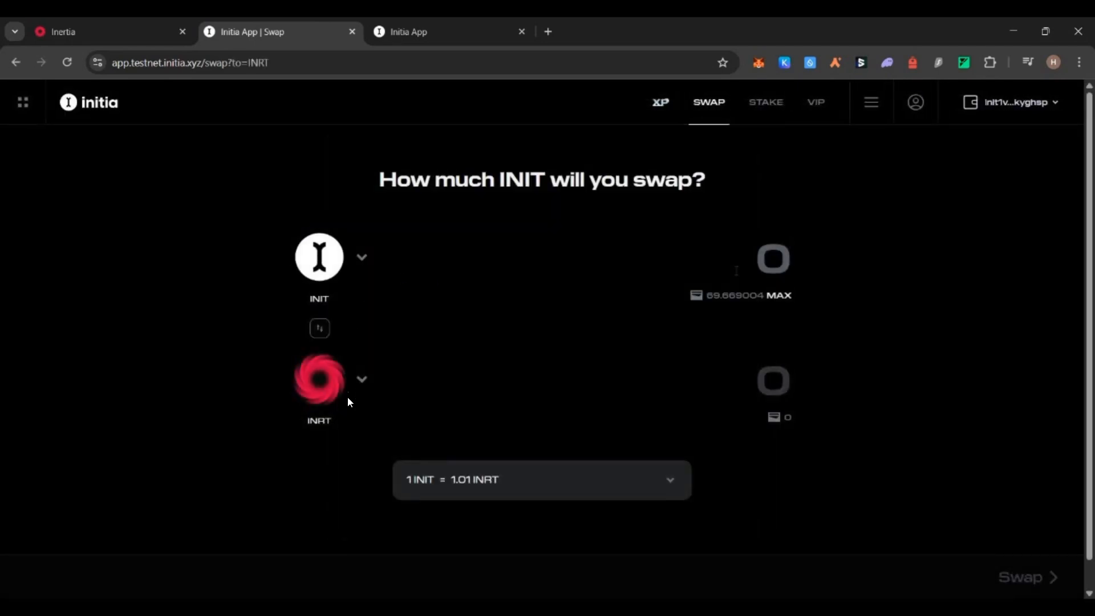
{"action": "type", "text": "20"}
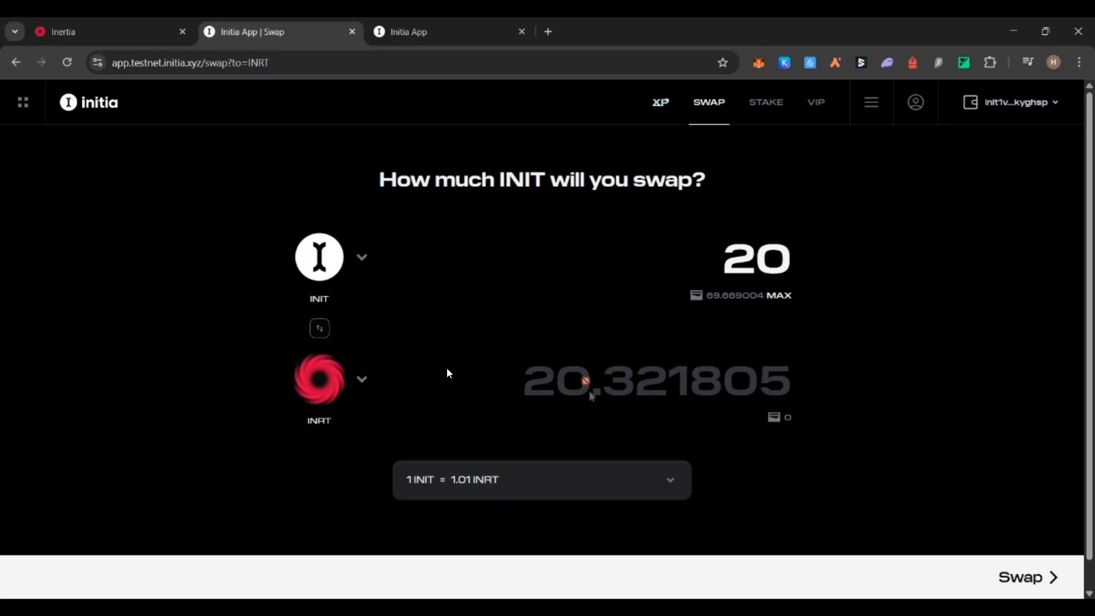
{"action": "left_click", "coordinate": [556, 463]}
{"action": "left_click", "coordinate": [657, 448]}
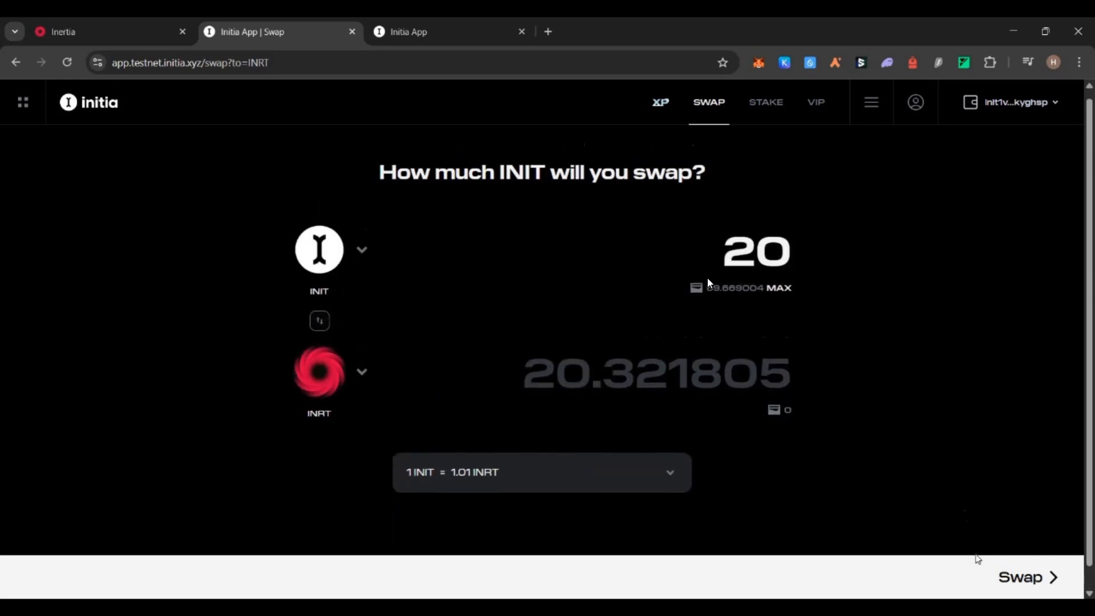
{"action": "left_click", "coordinate": [1009, 572]}
{"action": "left_click", "coordinate": [618, 523]}
{"action": "left_click", "coordinate": [1024, 421]}
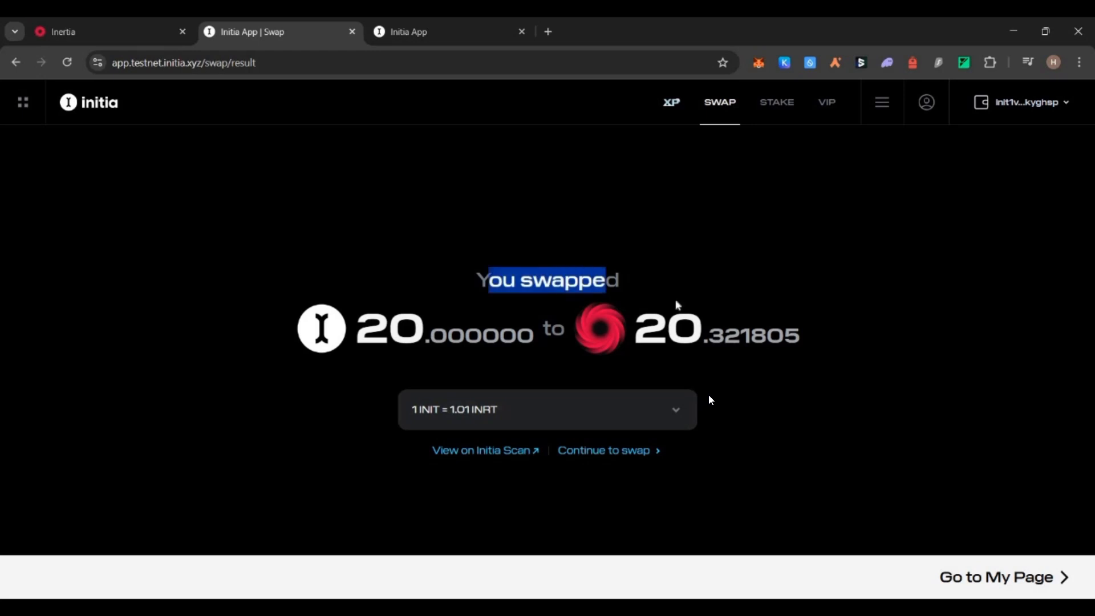
- In Inertia's nINIT + INRT farm, enter a stake of 10 nINIT with a 10 INRT Supercharger amount
{"action": "left_click", "coordinate": [150, 31]}
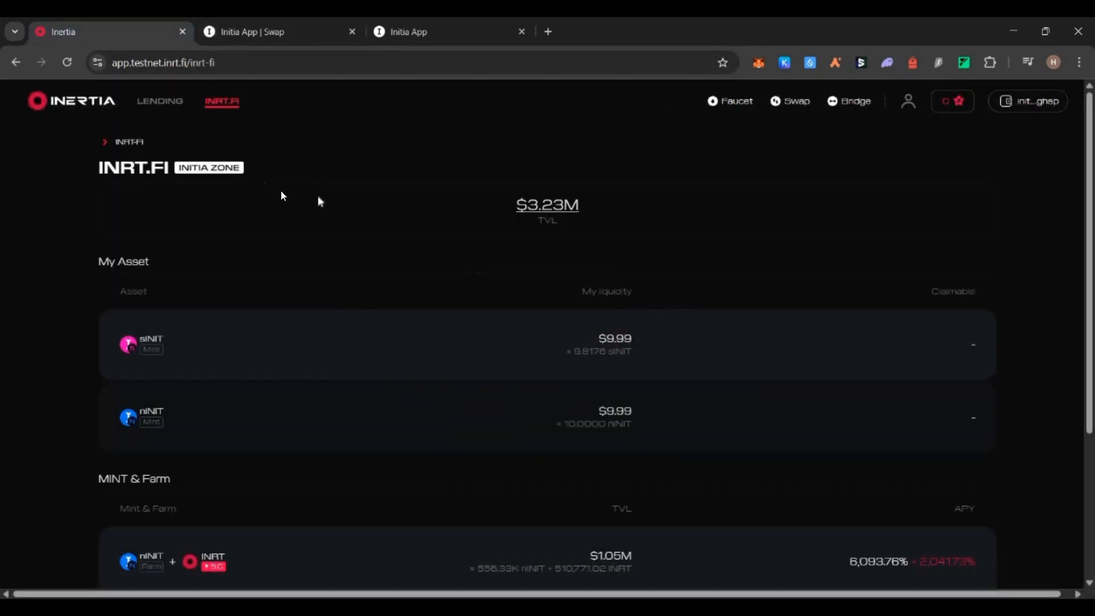
{"action": "scroll", "coordinate": [347, 239], "scroll_direction": "down", "scroll_amount": 4}
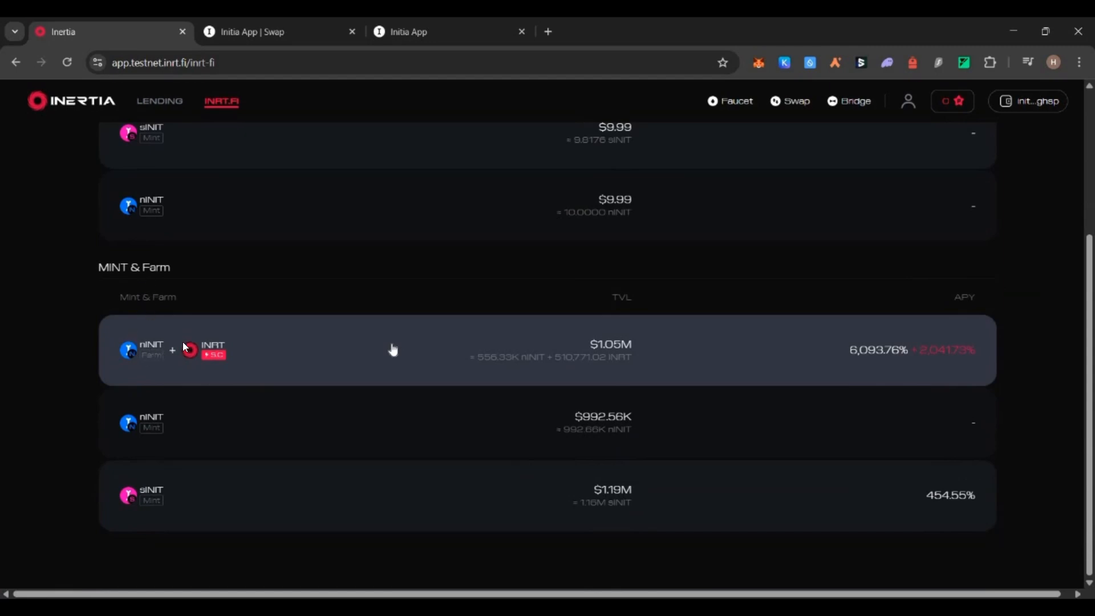
{"action": "left_click", "coordinate": [349, 374]}
{"action": "scroll", "coordinate": [464, 299], "scroll_direction": "down", "scroll_amount": 2}
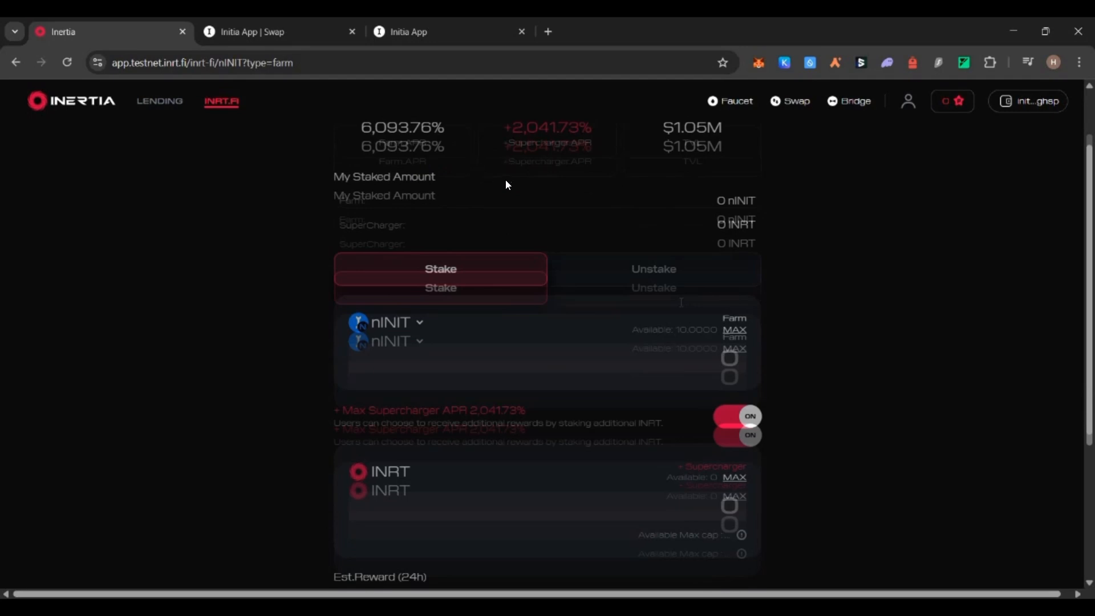
{"action": "scroll", "coordinate": [681, 302], "scroll_direction": "down", "scroll_amount": 1}
{"action": "left_click", "coordinate": [681, 302]}
{"action": "type", "text": "10"}
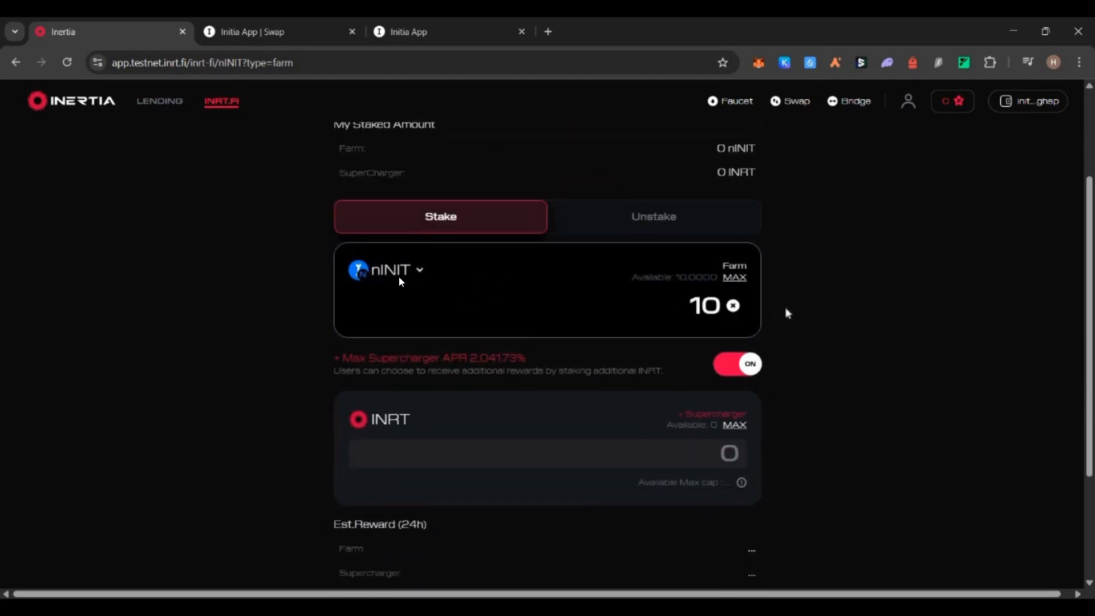
{"action": "scroll", "coordinate": [787, 312], "scroll_direction": "down", "scroll_amount": 1}
{"action": "left_click", "coordinate": [707, 382]}
{"action": "type", "text": "10"}
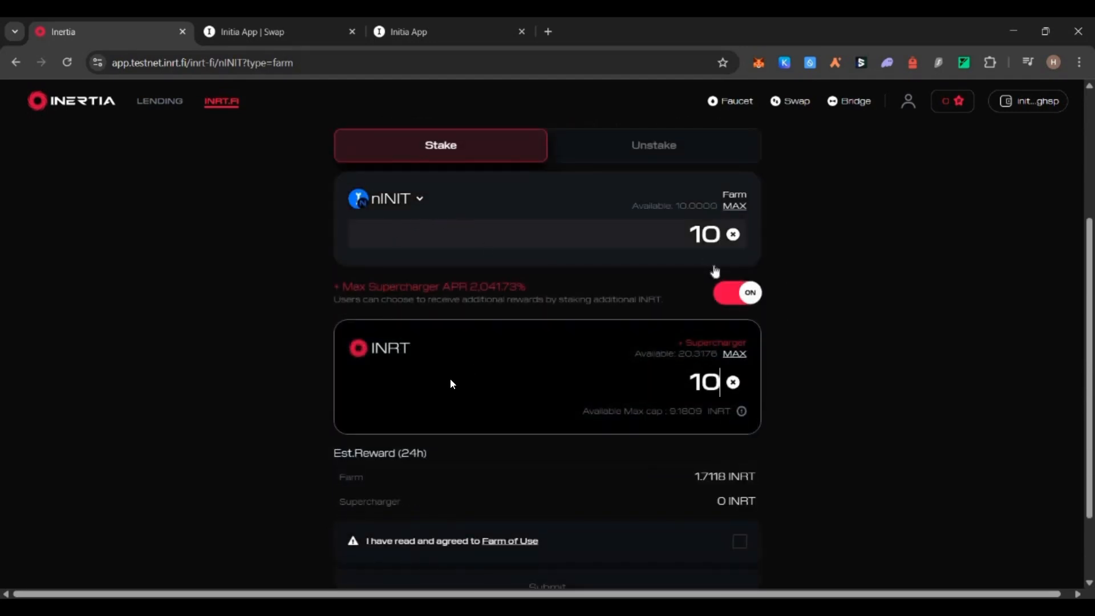
- Agree to the Farm of Use terms, submit the farm stake and approve it in the wallet
{"action": "scroll", "coordinate": [450, 379], "scroll_direction": "down", "scroll_amount": 2}
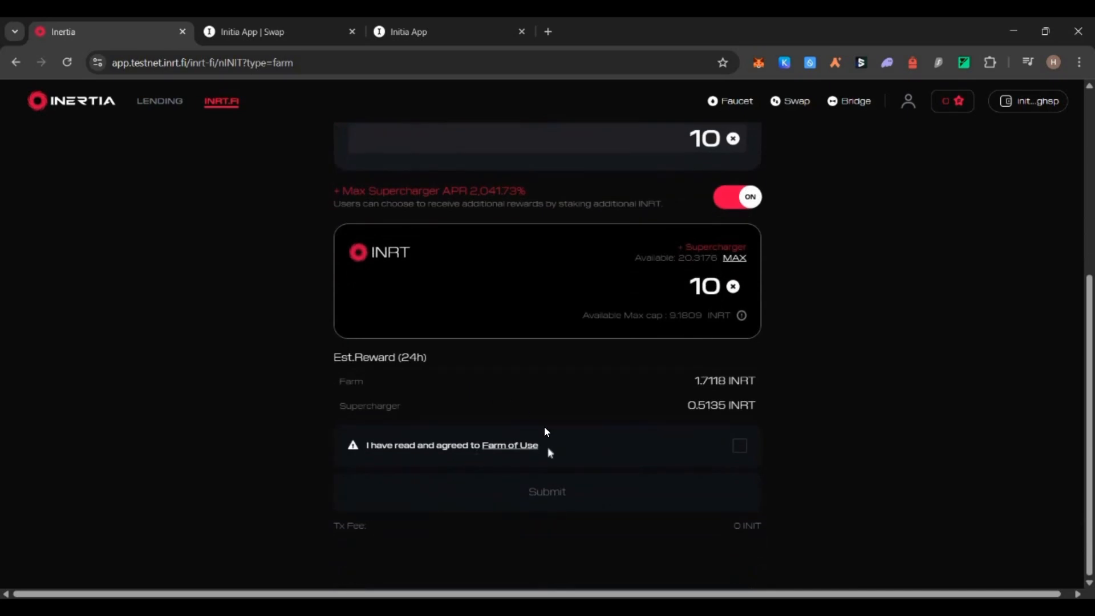
{"action": "left_click", "coordinate": [739, 446]}
{"action": "left_click", "coordinate": [581, 498]}
{"action": "left_click", "coordinate": [609, 523]}
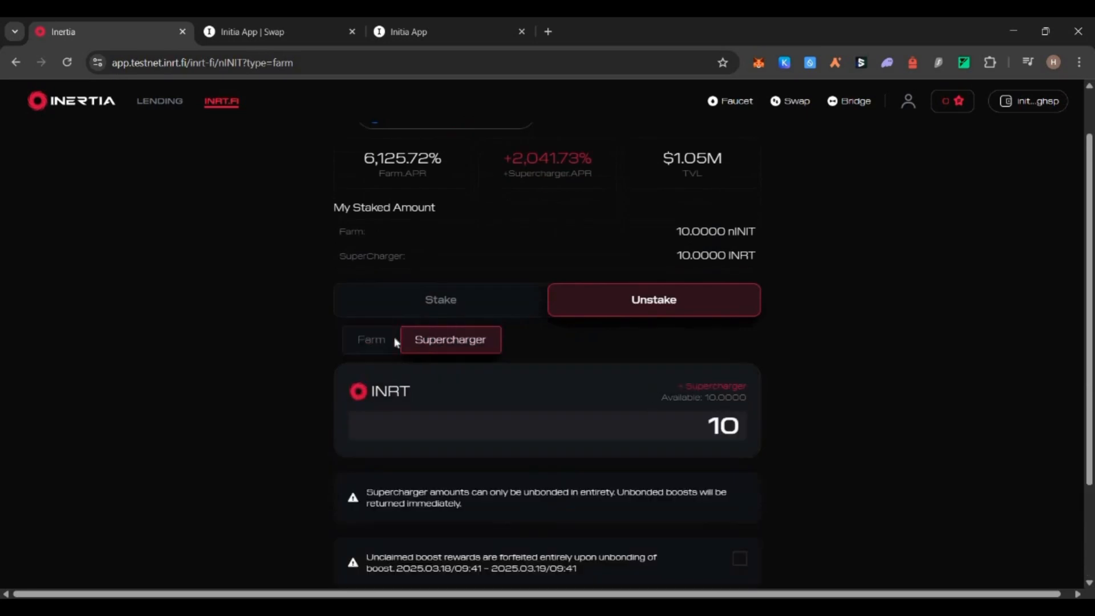
- Review the Farm unstaking option and return to the farm's staking form
{"action": "left_click", "coordinate": [393, 341]}
{"action": "left_click", "coordinate": [469, 296]}
{"action": "scroll", "coordinate": [852, 109], "scroll_direction": "up", "scroll_amount": 1}
- Open the Initia testnet bridge with Initia as the source network and Inertia as the destination network
{"action": "left_click", "coordinate": [852, 105]}
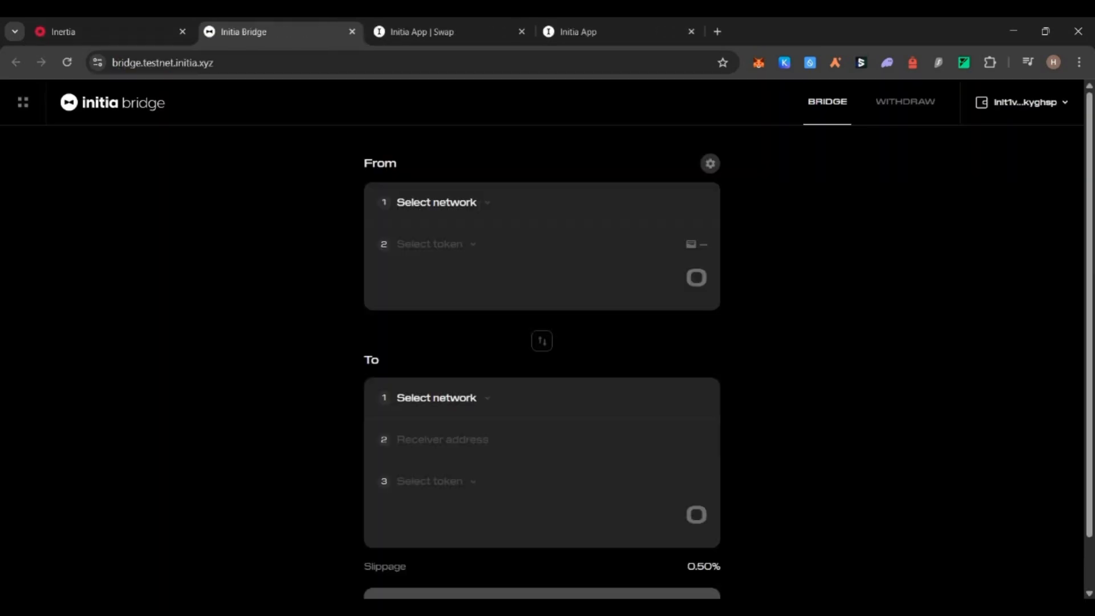
{"action": "left_click", "coordinate": [451, 269]}
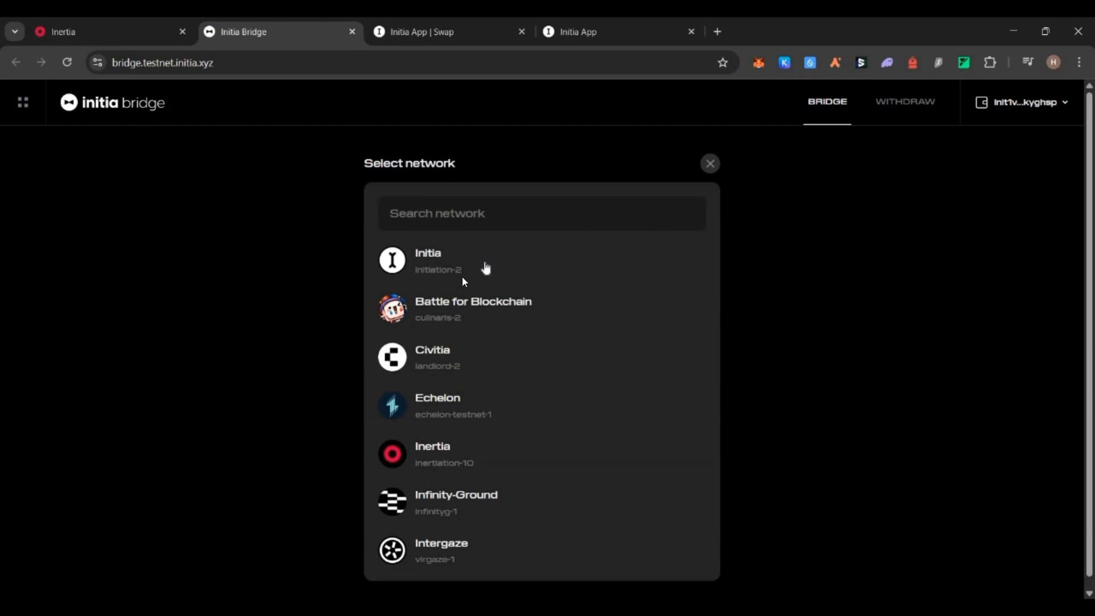
{"action": "left_click", "coordinate": [473, 268]}
{"action": "left_click", "coordinate": [448, 398]}
{"action": "left_click", "coordinate": [447, 453]}
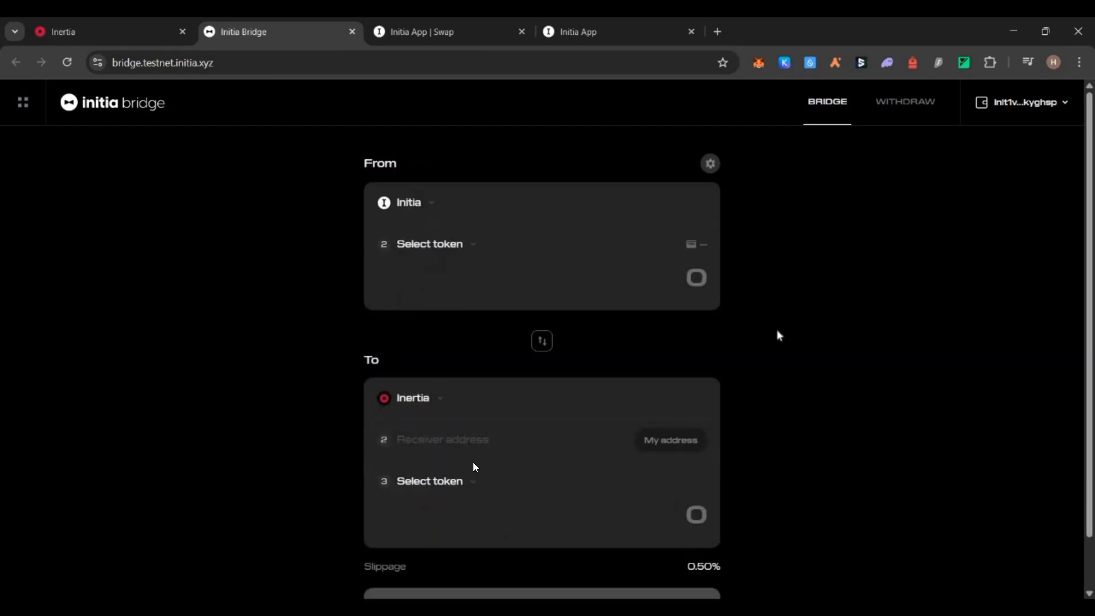
- Choose INIT as the token to bridge and set the transfer amount to 1
{"action": "scroll", "coordinate": [481, 189], "scroll_direction": "down", "scroll_amount": 2}
{"action": "left_click", "coordinate": [468, 189]}
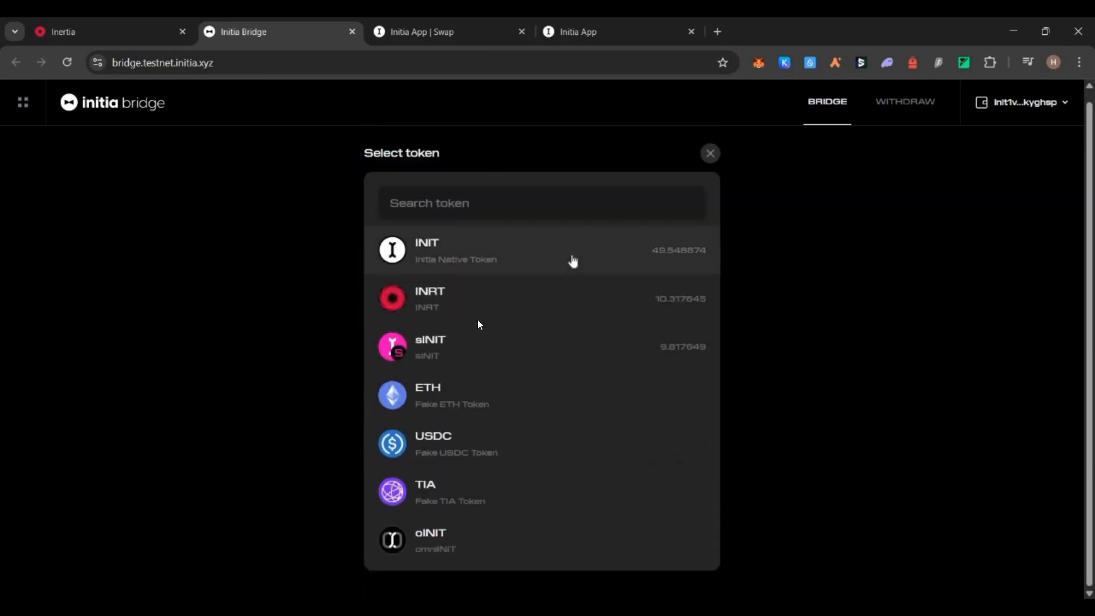
{"action": "left_click", "coordinate": [645, 257]}
{"action": "left_click", "coordinate": [450, 473]}
{"action": "left_click", "coordinate": [663, 284]}
{"action": "type", "text": "1"}
{"action": "scroll", "coordinate": [589, 297], "scroll_direction": "down", "scroll_amount": 1}
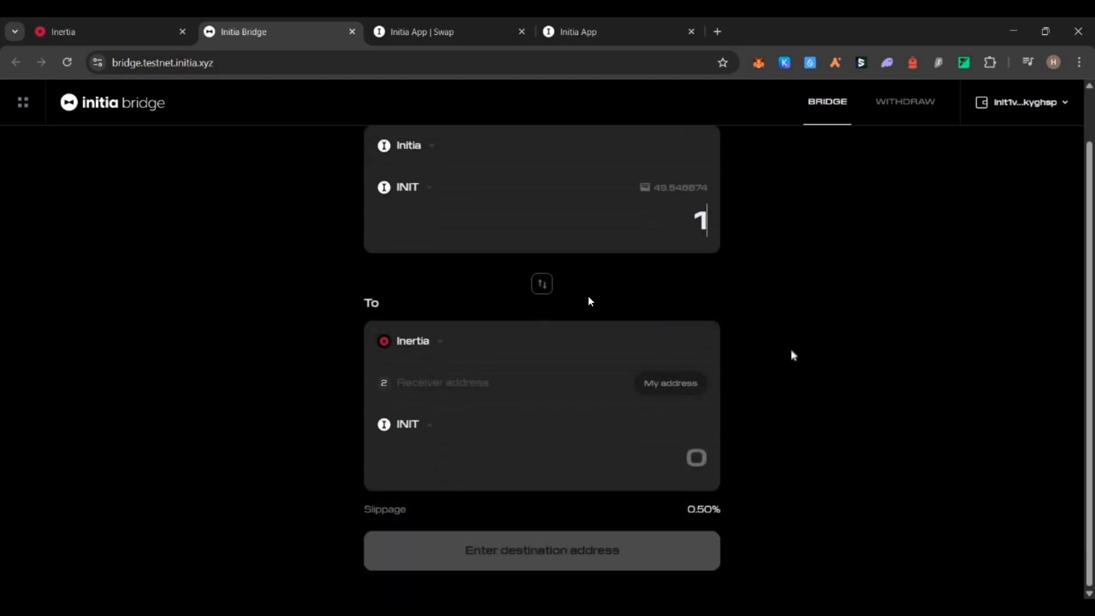
- Use the wallet's own address as the receiver, preview the bridge route, submit the transfer and approve it in MetaMask
{"action": "left_click", "coordinate": [663, 385]}
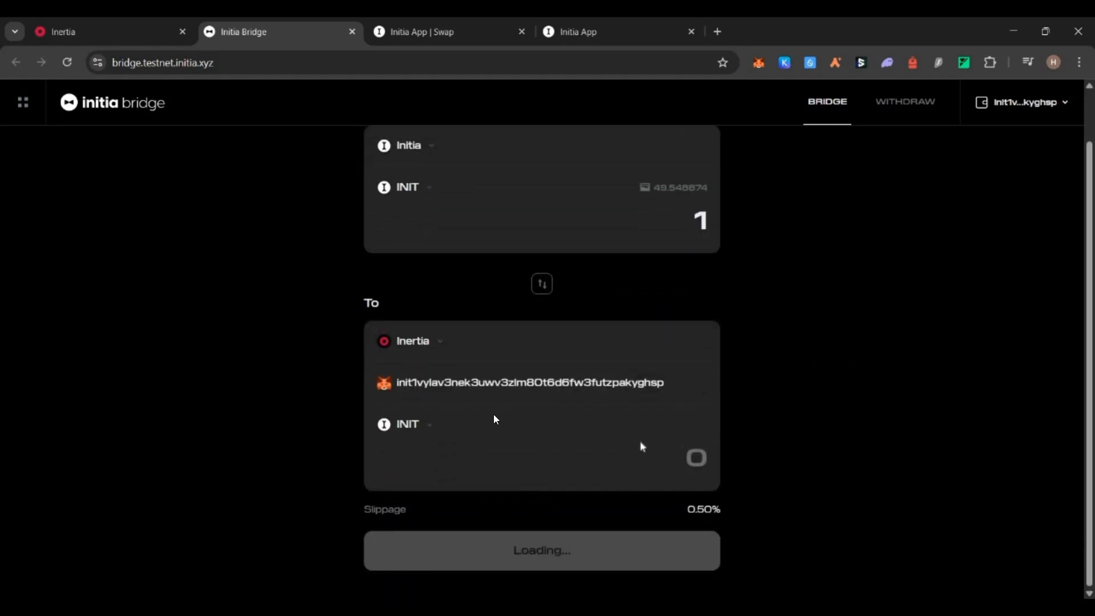
{"action": "left_click", "coordinate": [492, 554]}
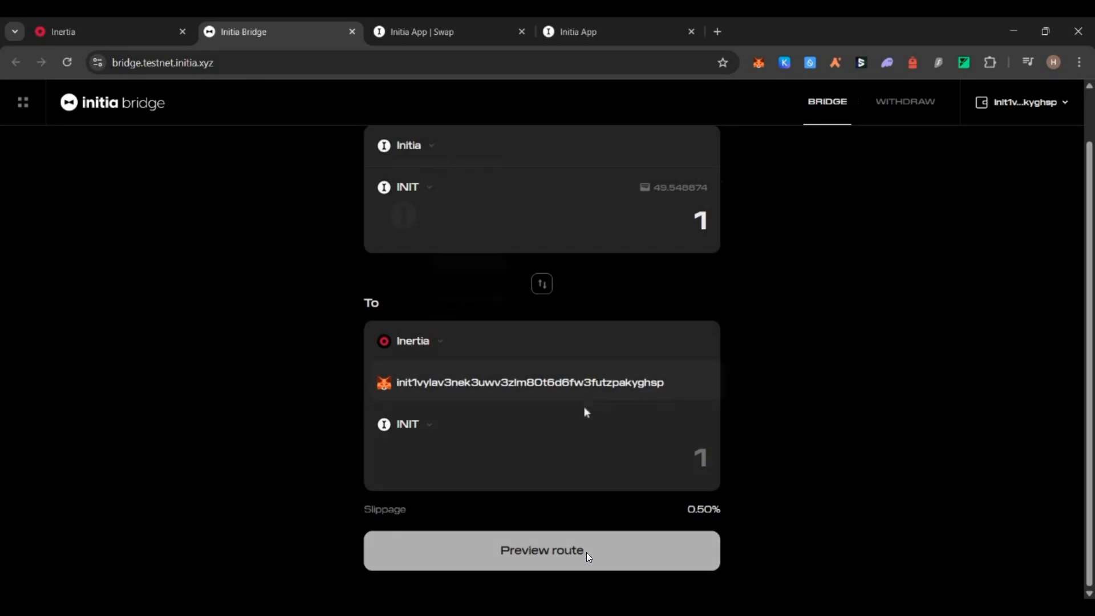
{"action": "left_click", "coordinate": [573, 392]}
{"action": "left_click", "coordinate": [1021, 422]}
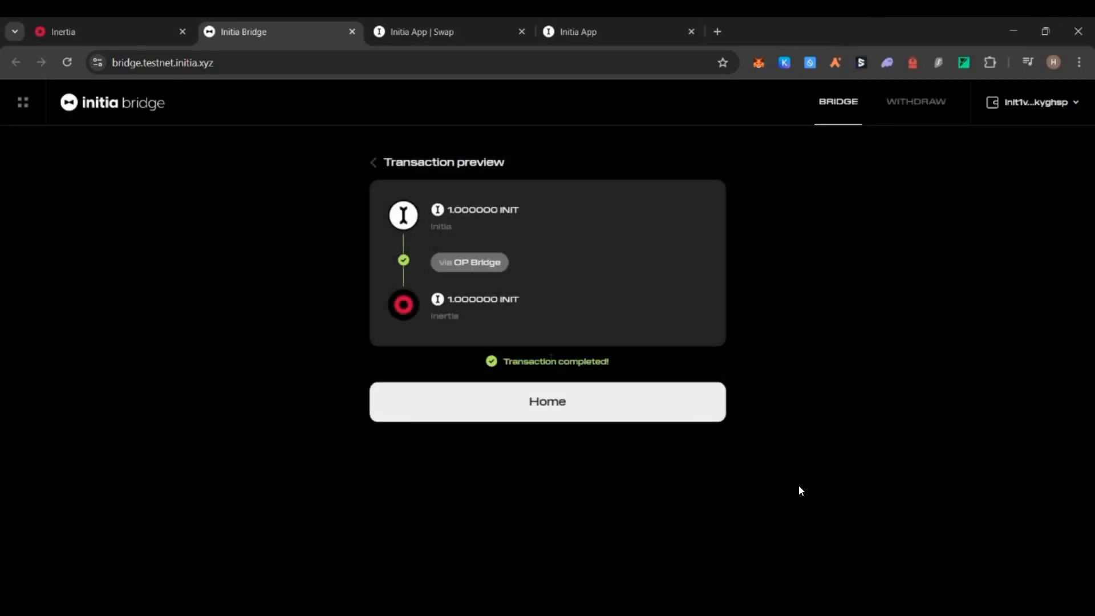
- Return to the Inertia app and open the INIT reserve in the lending market
{"action": "left_click", "coordinate": [140, 31]}
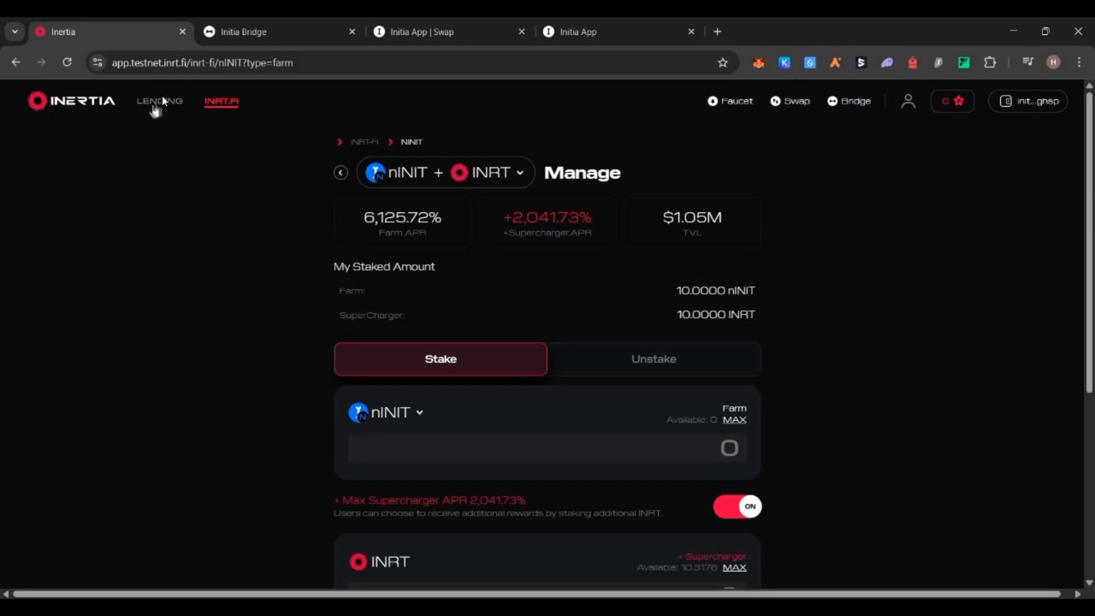
{"action": "left_click", "coordinate": [160, 104]}
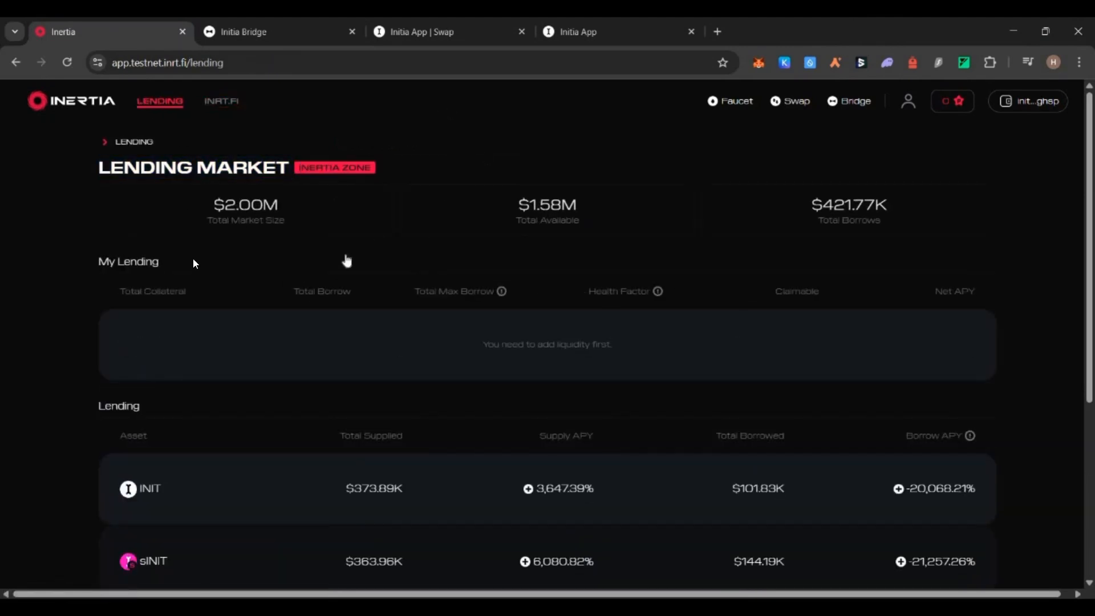
{"action": "scroll", "coordinate": [215, 276], "scroll_direction": "down", "scroll_amount": 3}
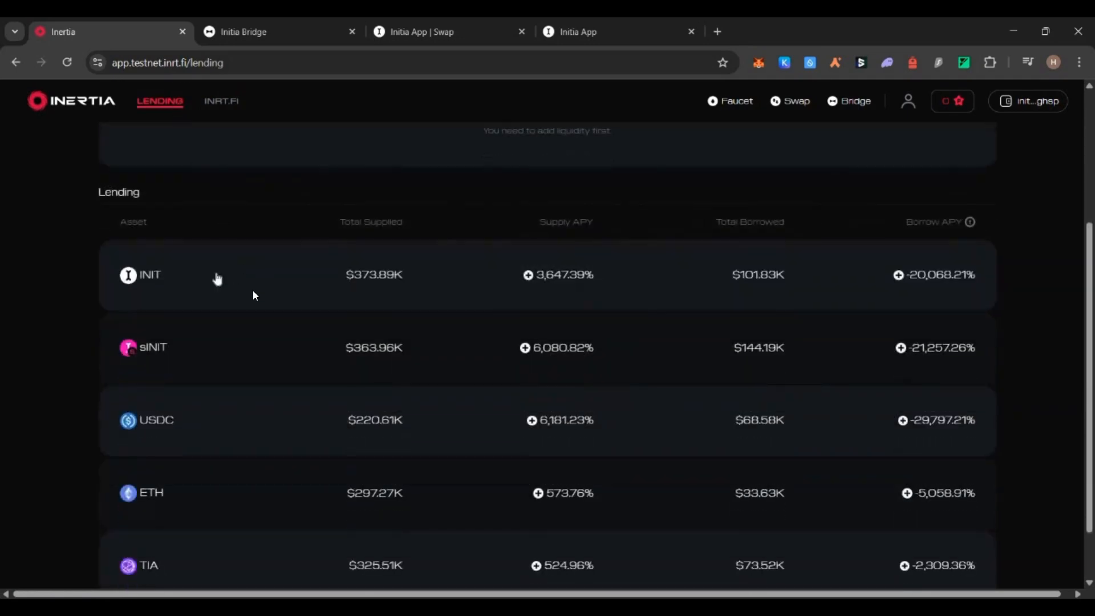
{"action": "left_click", "coordinate": [222, 288]}
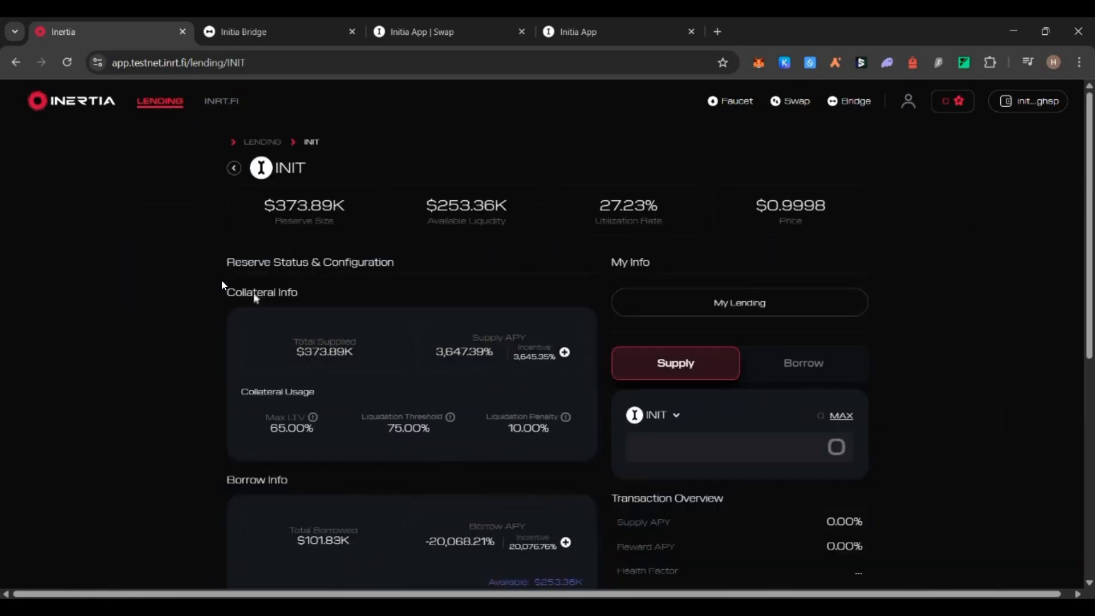
{"action": "scroll", "coordinate": [734, 264], "scroll_direction": "down", "scroll_amount": 2}
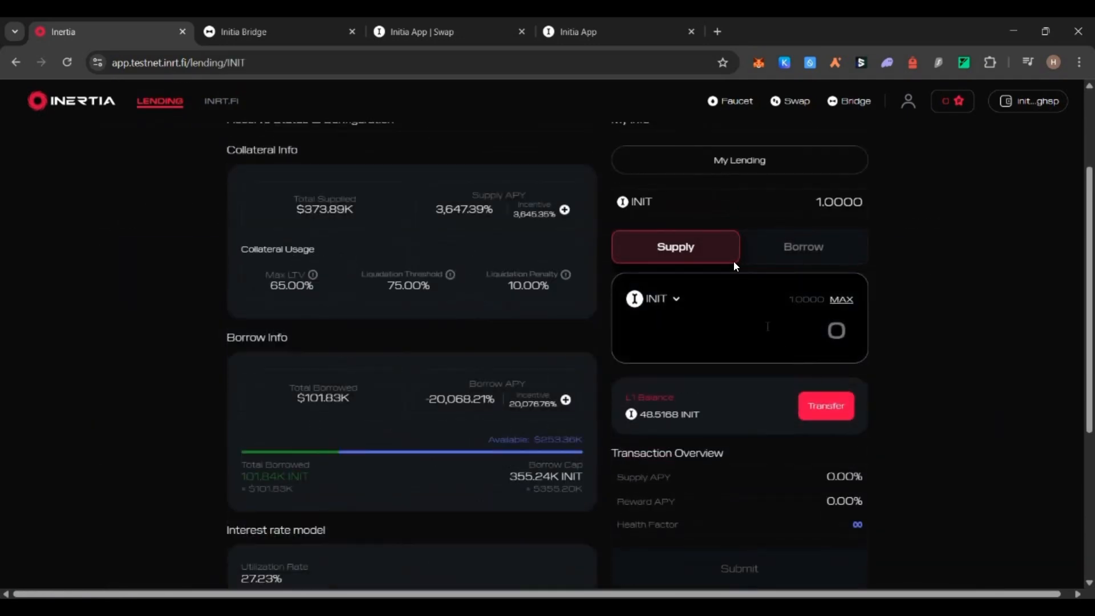
- Supply 10 INIT to the lending reserve and approve the deposit in the wallet
{"action": "left_click", "coordinate": [813, 325]}
{"action": "type", "text": "0.5"}
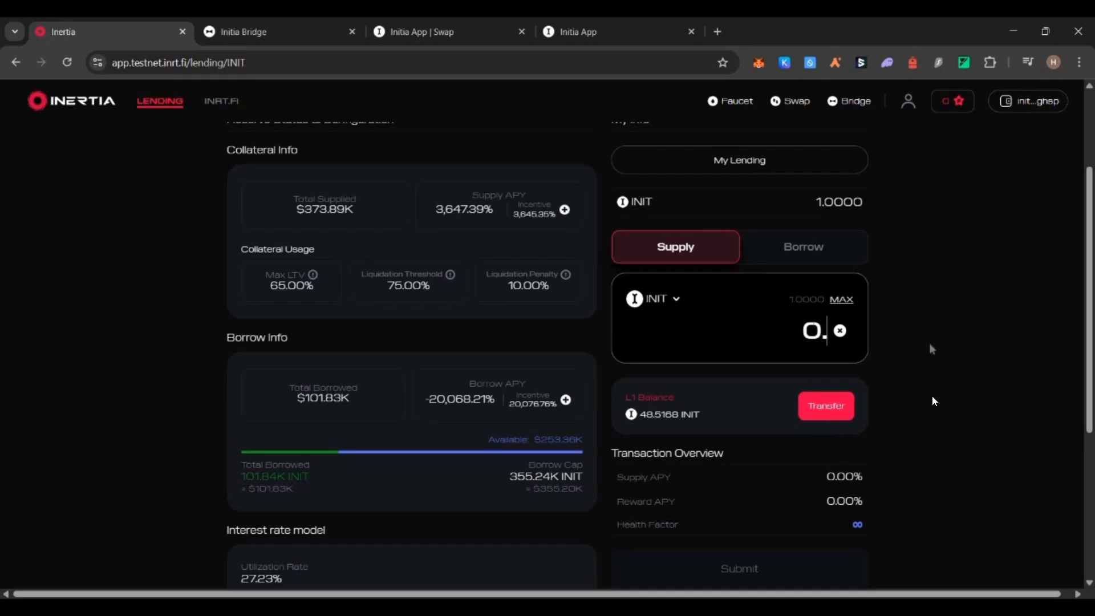
{"action": "scroll", "coordinate": [927, 307], "scroll_direction": "down", "scroll_amount": 2}
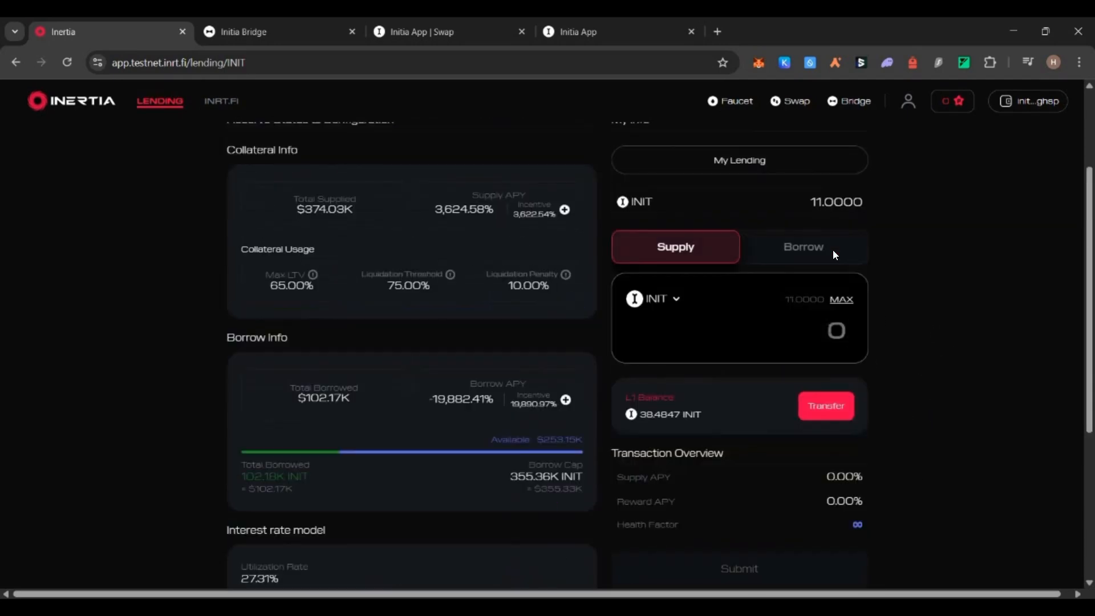
{"action": "type", "text": "10"}
{"action": "scroll", "coordinate": [826, 399], "scroll_direction": "down", "scroll_amount": 2}
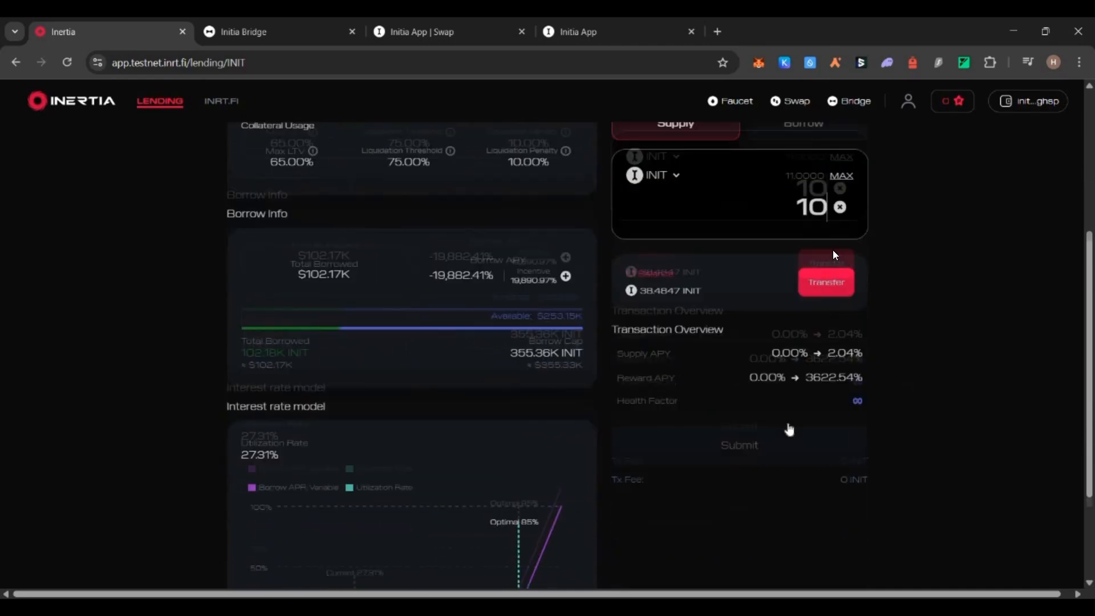
{"action": "left_click", "coordinate": [855, 425]}
{"action": "left_click", "coordinate": [621, 522]}
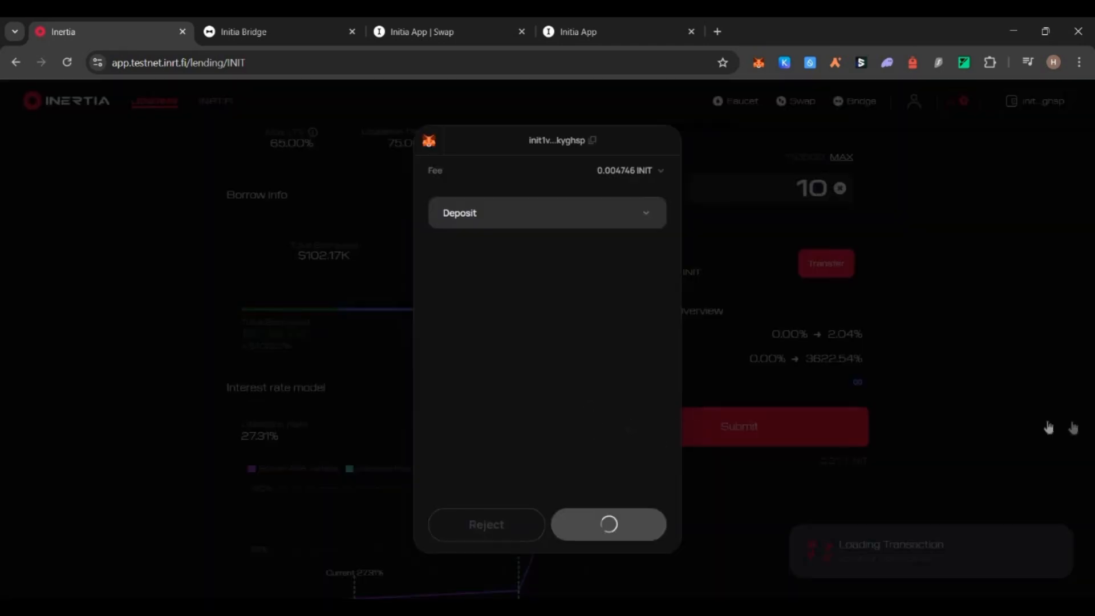
- Enter a borrow amount of 5 sINIT in the sINIT reserve and return to the lending market overview without submitting
{"action": "left_click", "coordinate": [168, 105]}
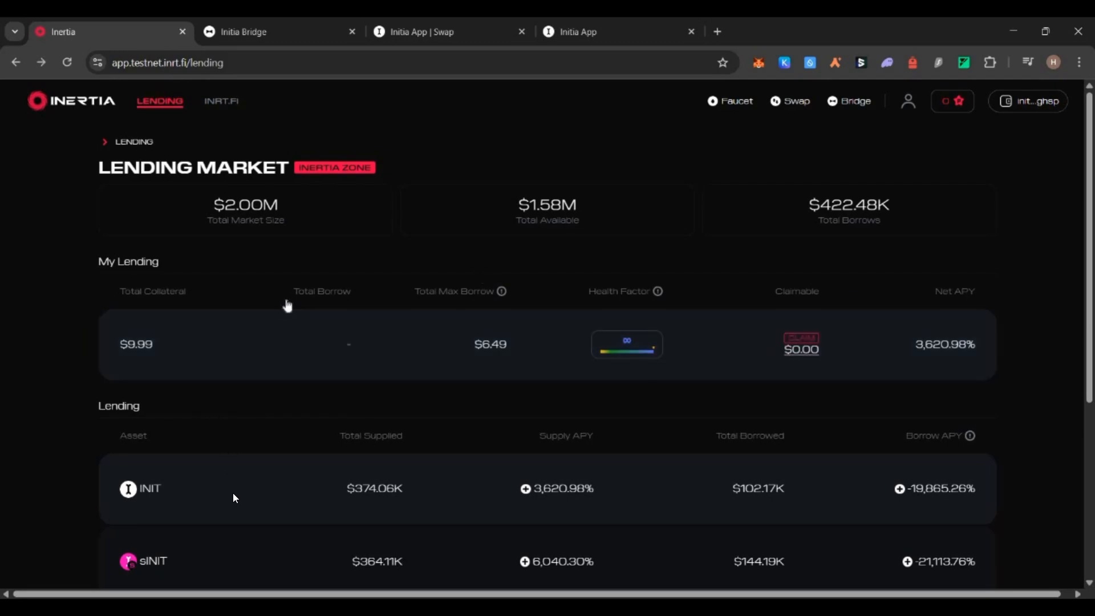
{"action": "scroll", "coordinate": [245, 484], "scroll_direction": "down", "scroll_amount": 5}
{"action": "left_click", "coordinate": [301, 293]}
{"action": "left_click", "coordinate": [821, 392]}
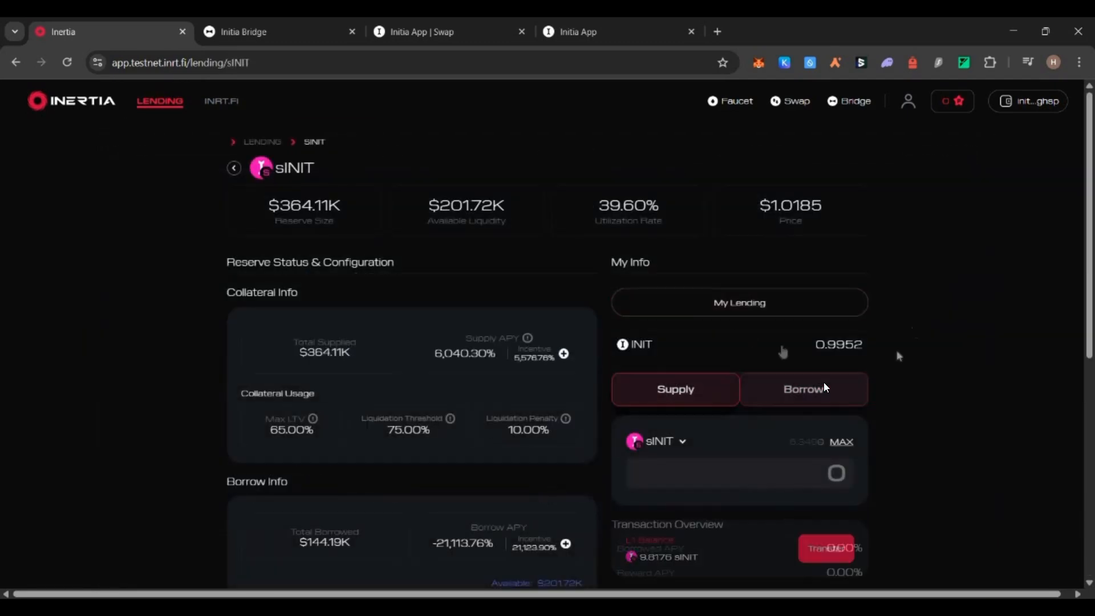
{"action": "scroll", "coordinate": [812, 418], "scroll_direction": "down", "scroll_amount": 3}
{"action": "type", "text": "5"}
{"action": "scroll", "coordinate": [810, 413], "scroll_direction": "down", "scroll_amount": 3}
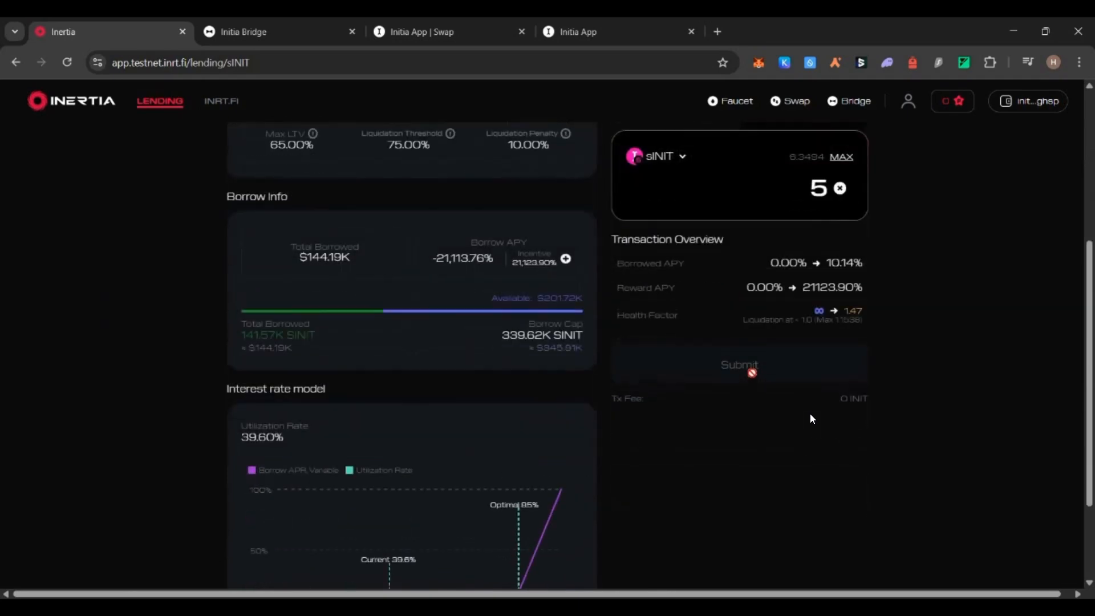
{"action": "scroll", "coordinate": [230, 172], "scroll_direction": "up", "scroll_amount": 5}
{"action": "left_click", "coordinate": [230, 172]}
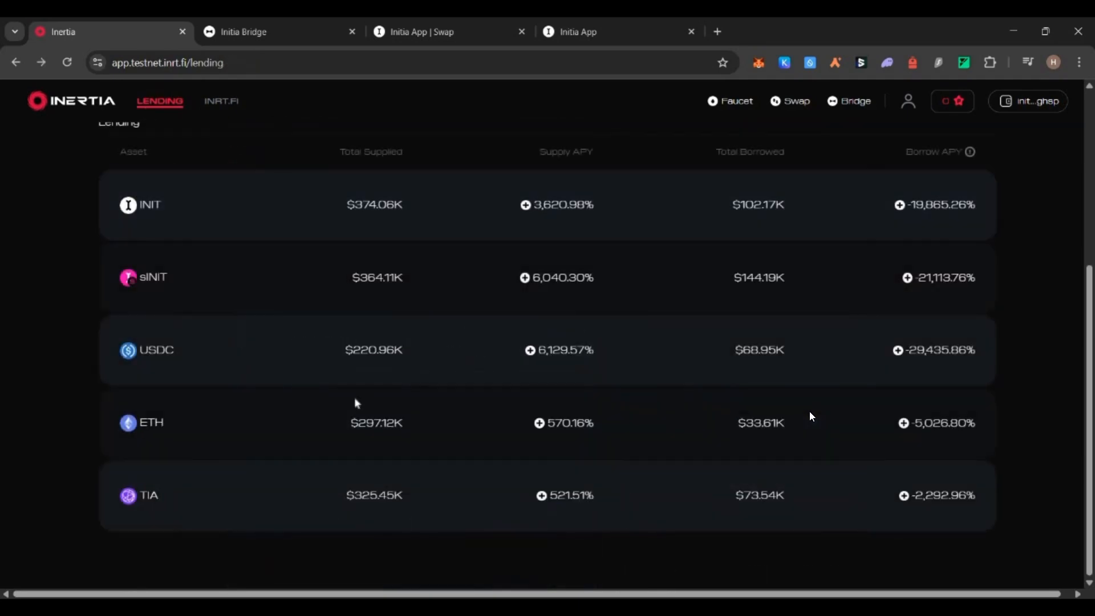
- Claim the rewards in the My Lending section and approve the transaction in the wallet
{"action": "scroll", "coordinate": [322, 225], "scroll_direction": "up", "scroll_amount": 5}
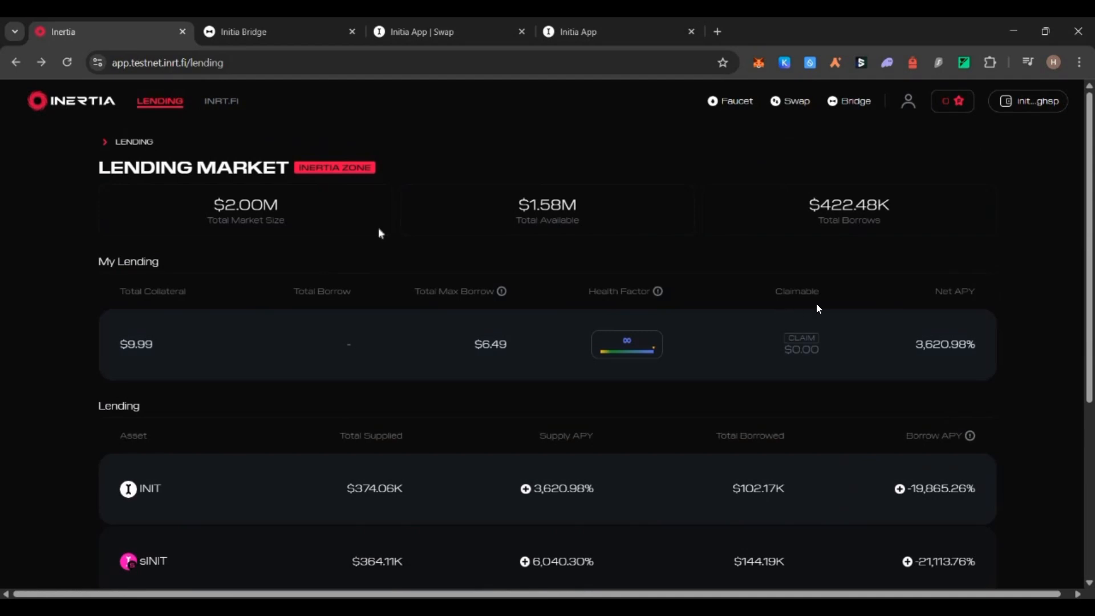
{"action": "left_click", "coordinate": [801, 345]}
{"action": "left_click", "coordinate": [609, 522]}
- Open the Inertia Points page and examine the connected wallet's entry under My Points
{"action": "left_click", "coordinate": [960, 102]}
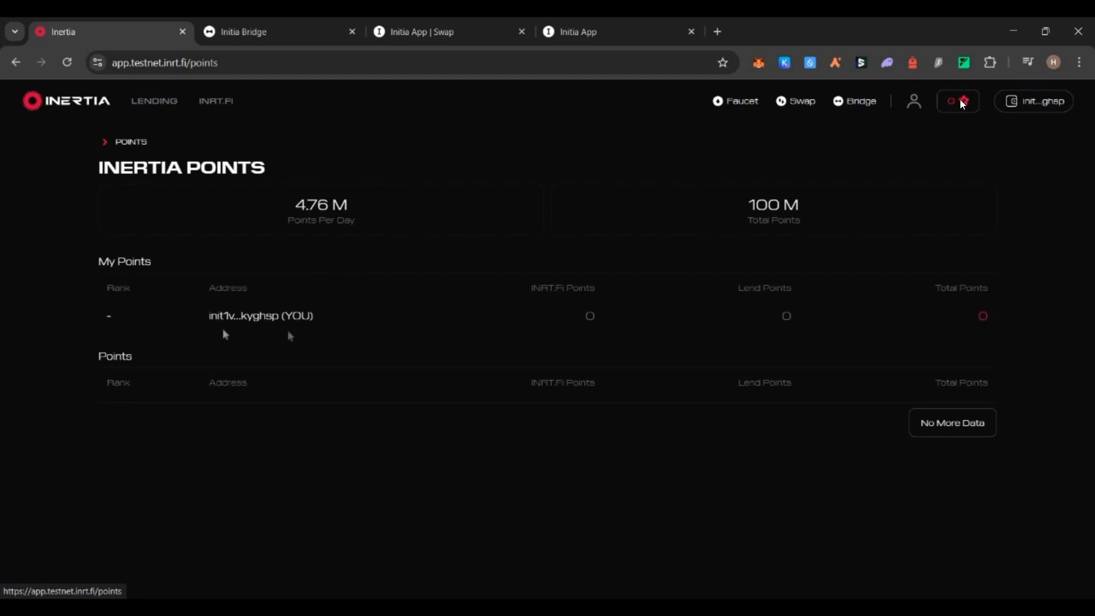
{"action": "left_click_drag", "start_coordinate": [317, 317], "coordinate": [210, 316]}
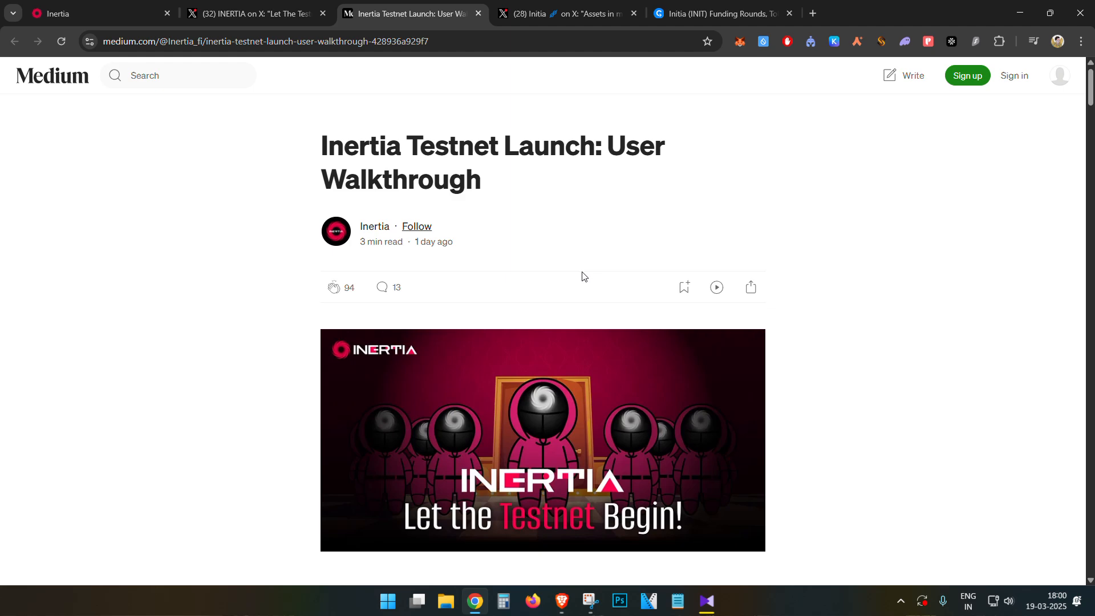
- View the Inertia homepage and switch to the Brave window showing the CryptoTelugu YouTube channel
{"action": "key", "text": "ctrl+1"}
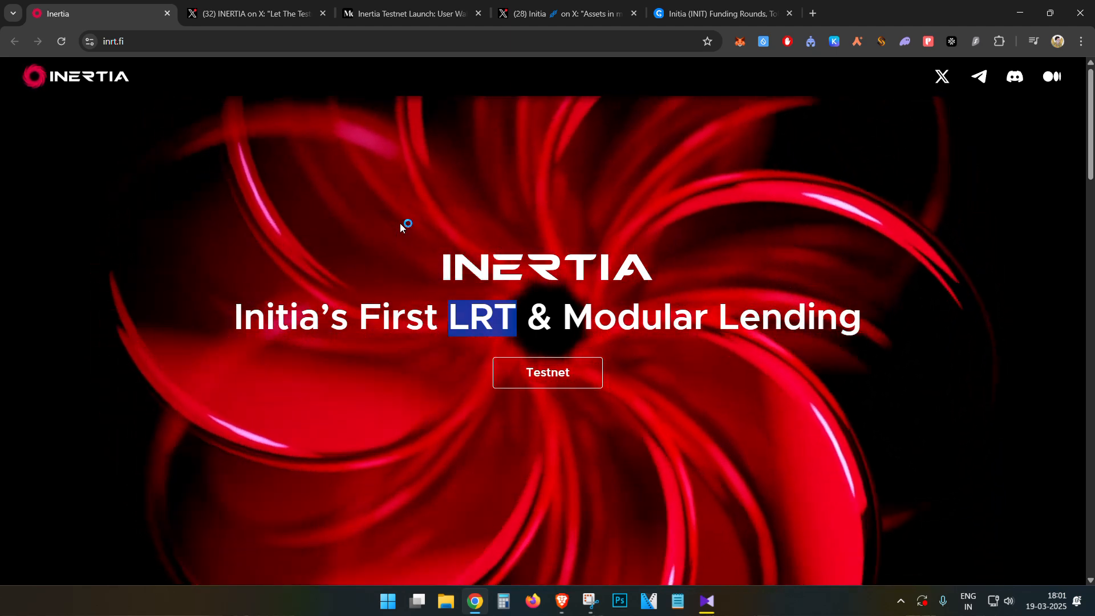
{"action": "left_click", "coordinate": [562, 601]}
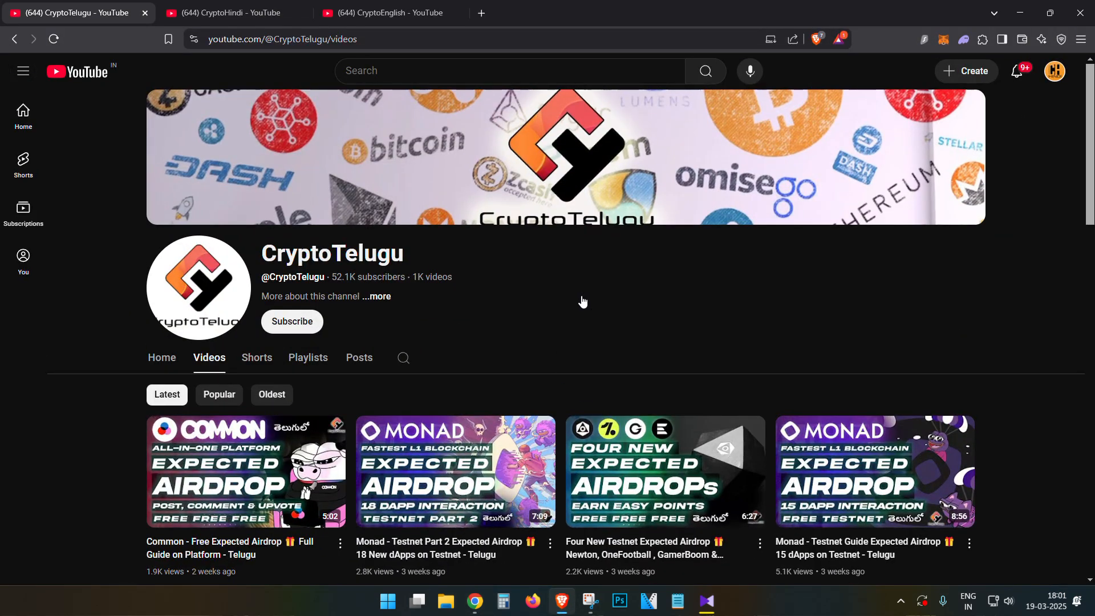